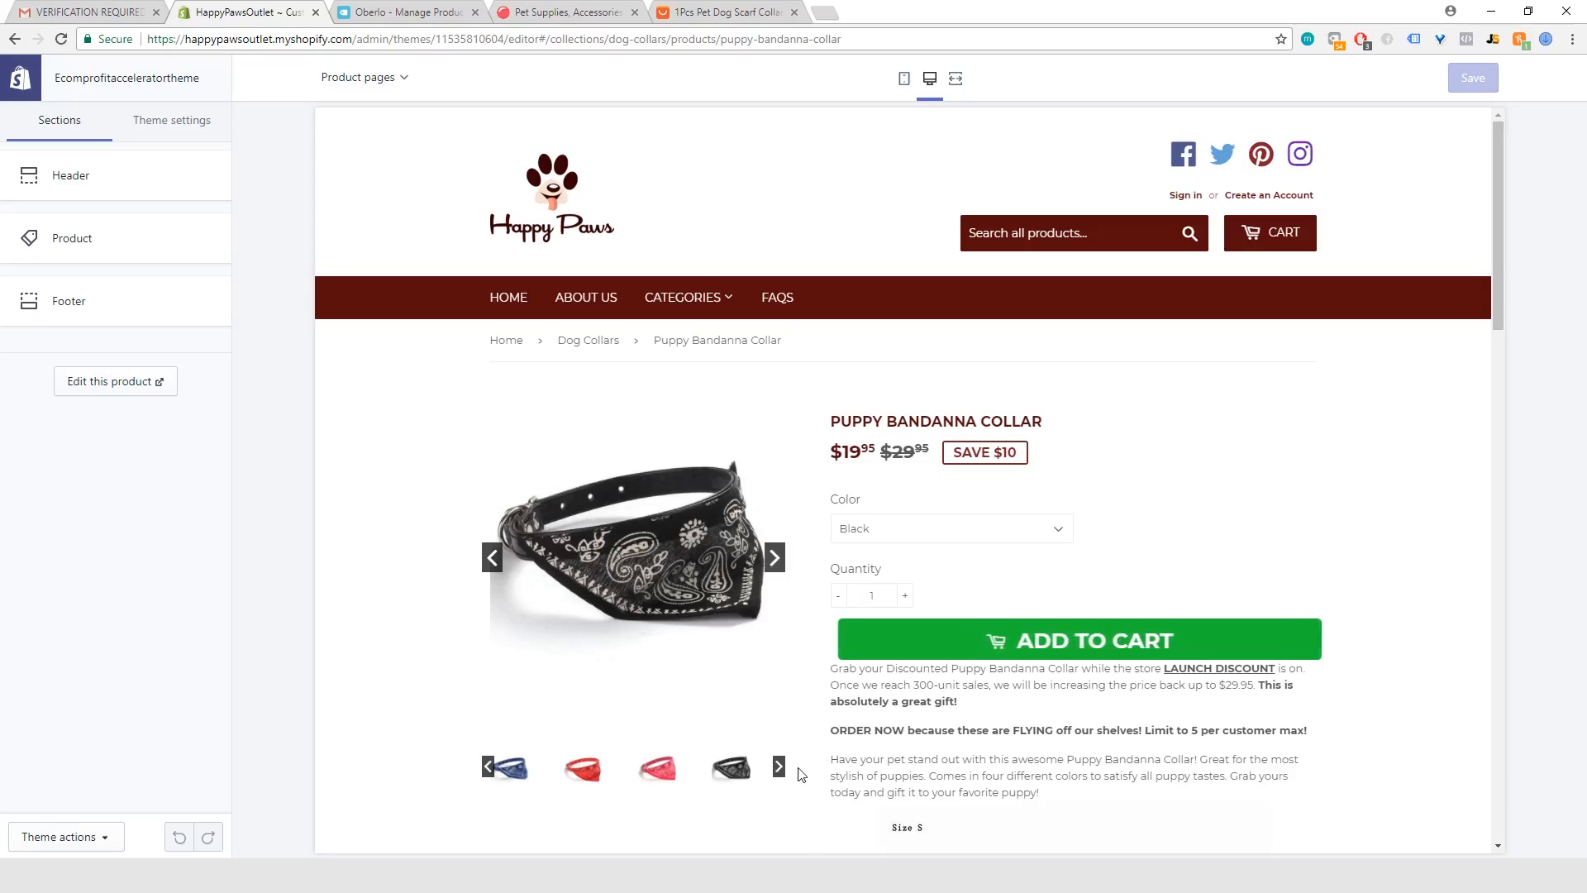
Step: Add the black Puppy Bandanna Collar to the cart and proceed to checkout to open the checkout page's theme settings
left_click(1043, 646)
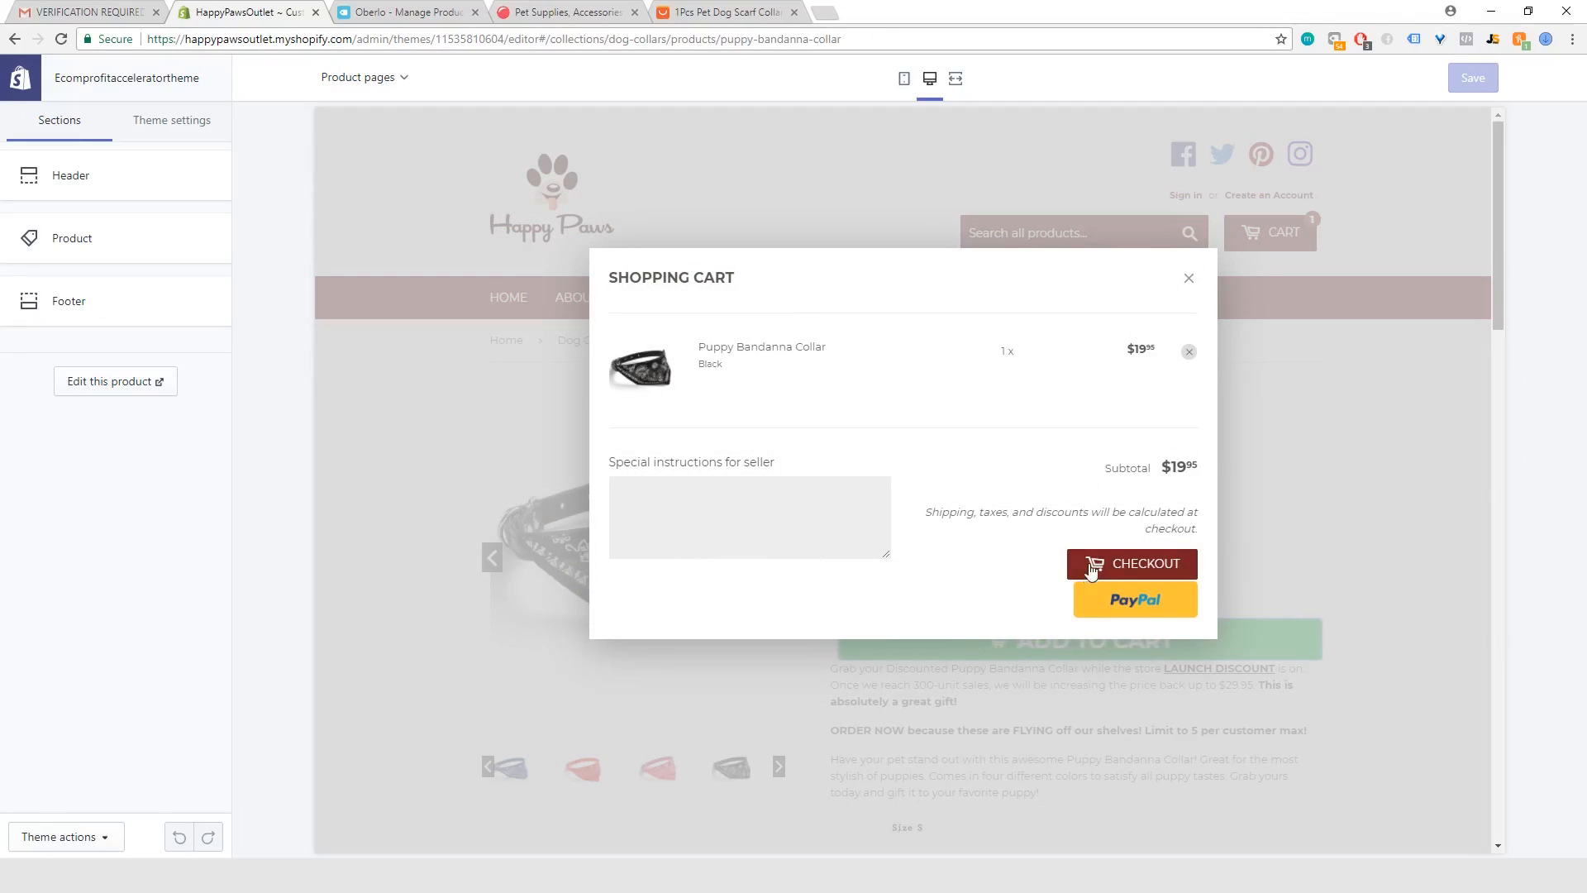
left_click(1146, 566)
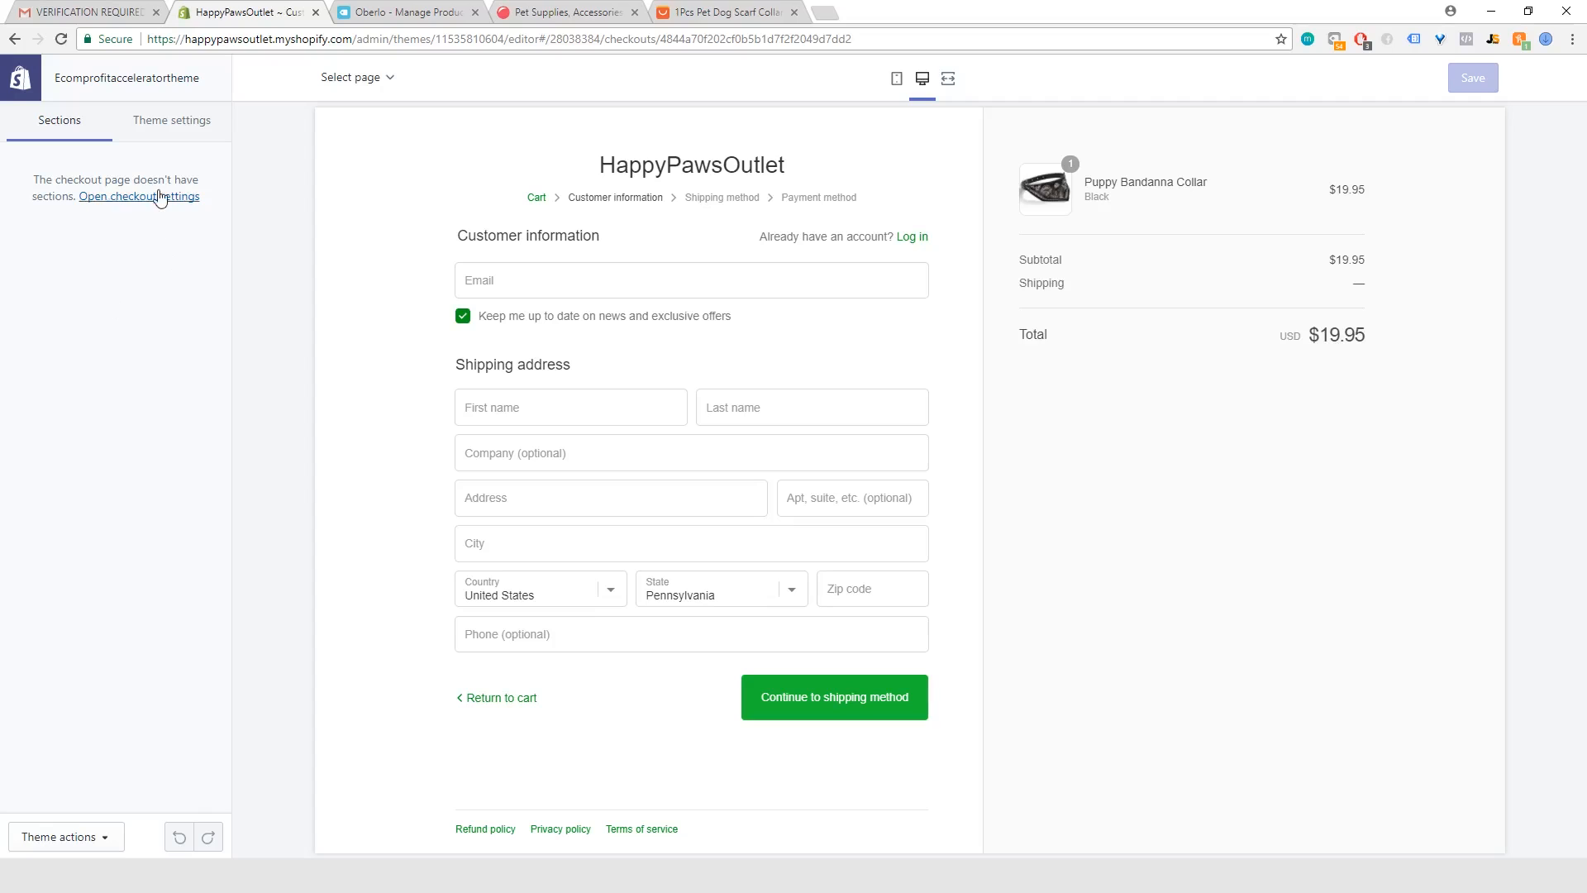
left_click(125, 203)
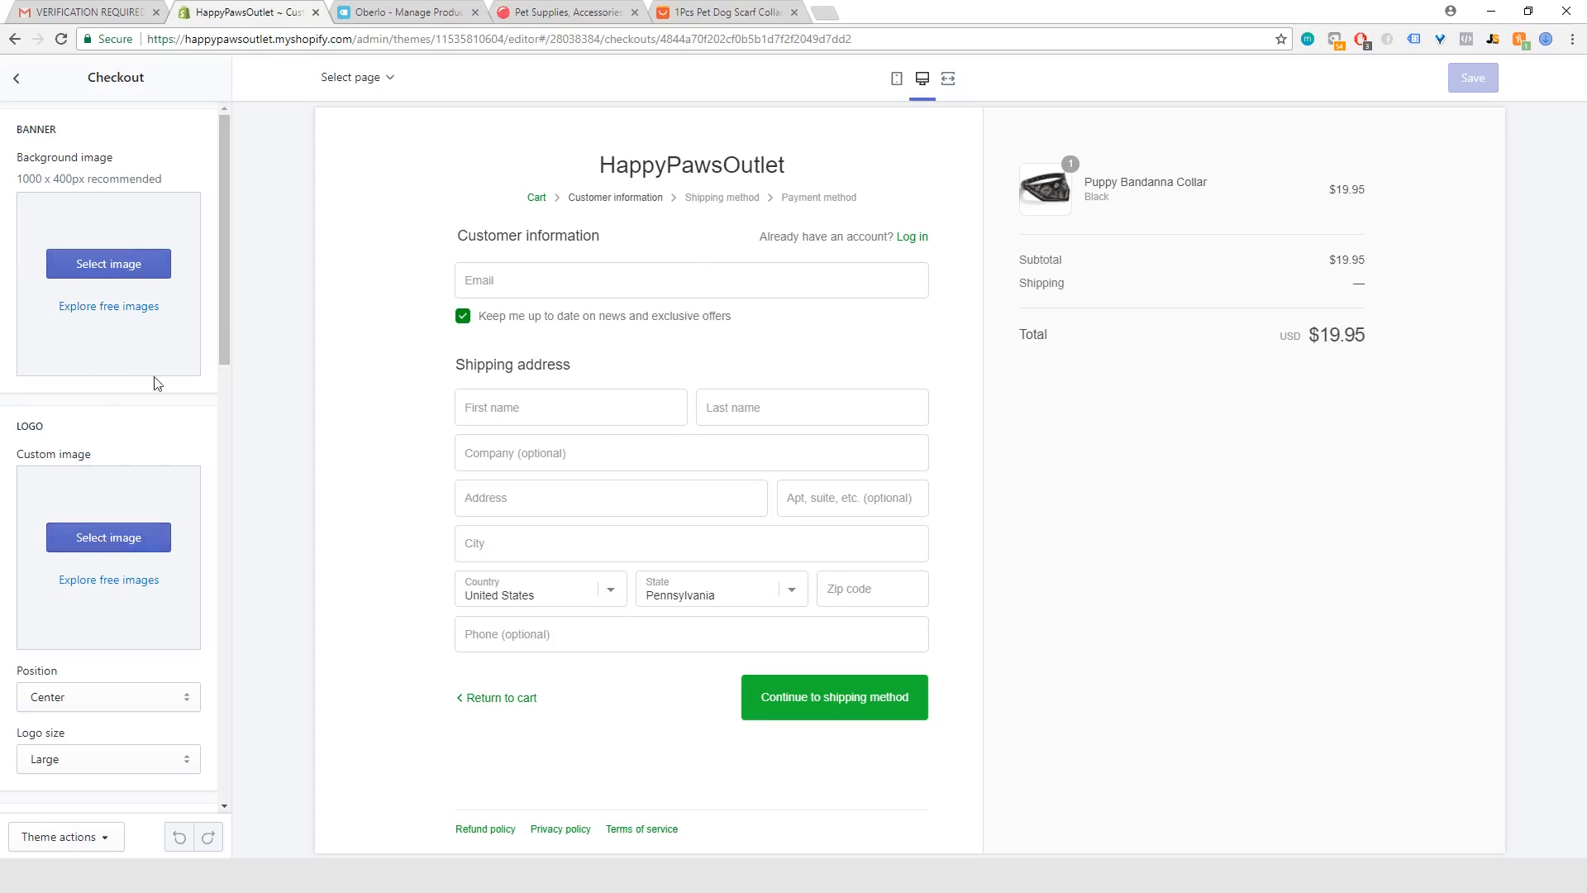
Step: Set the Happy Paws logo from the image library as the checkout page's custom logo image
left_click(107, 539)
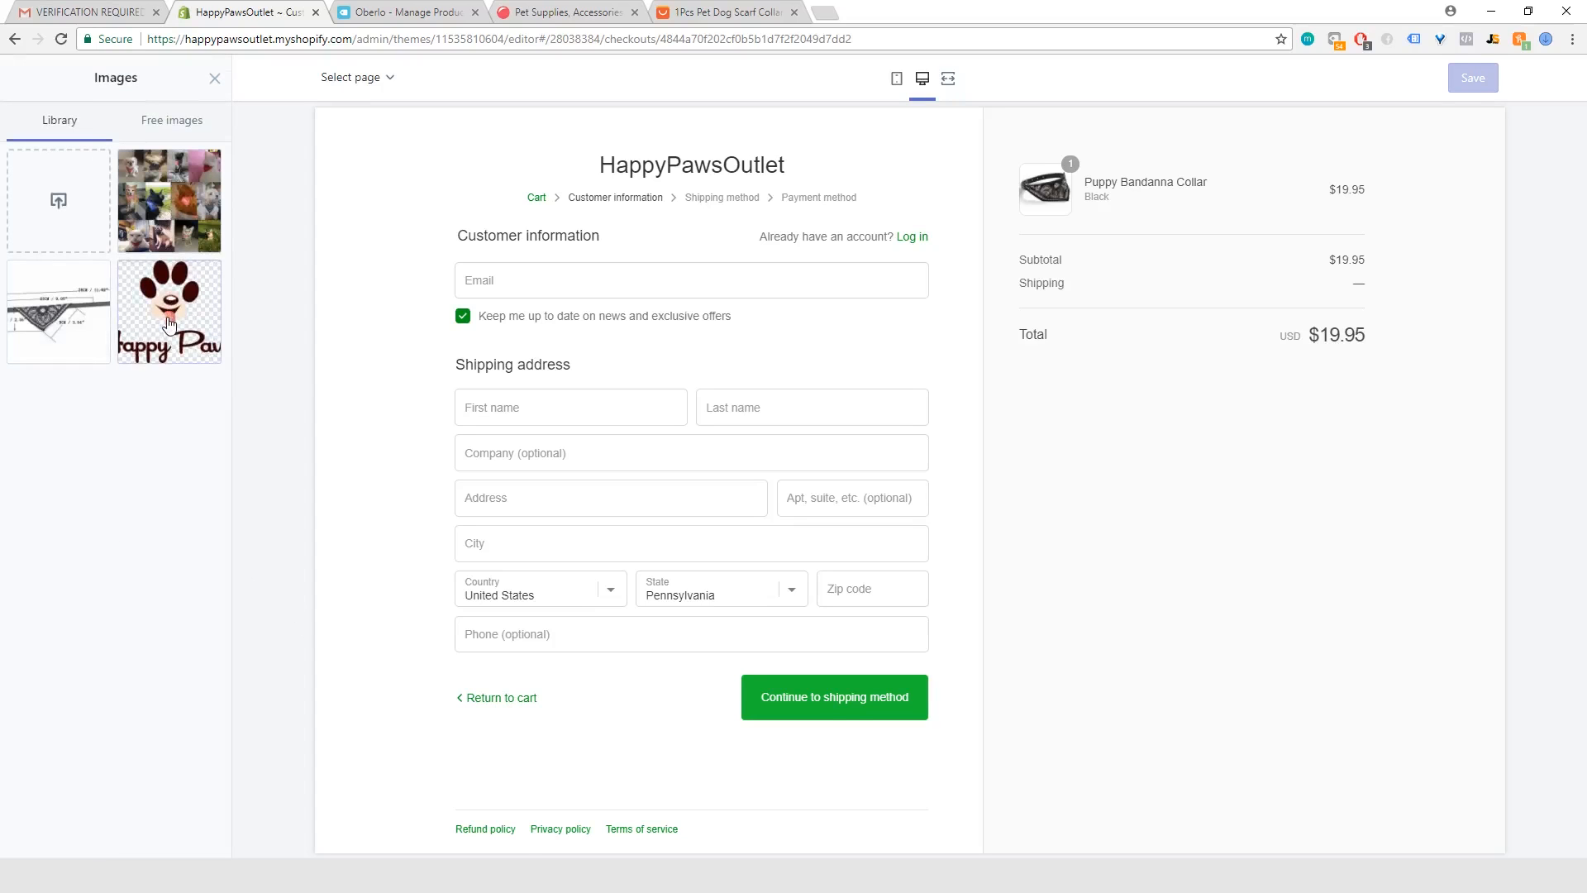
left_click(170, 314)
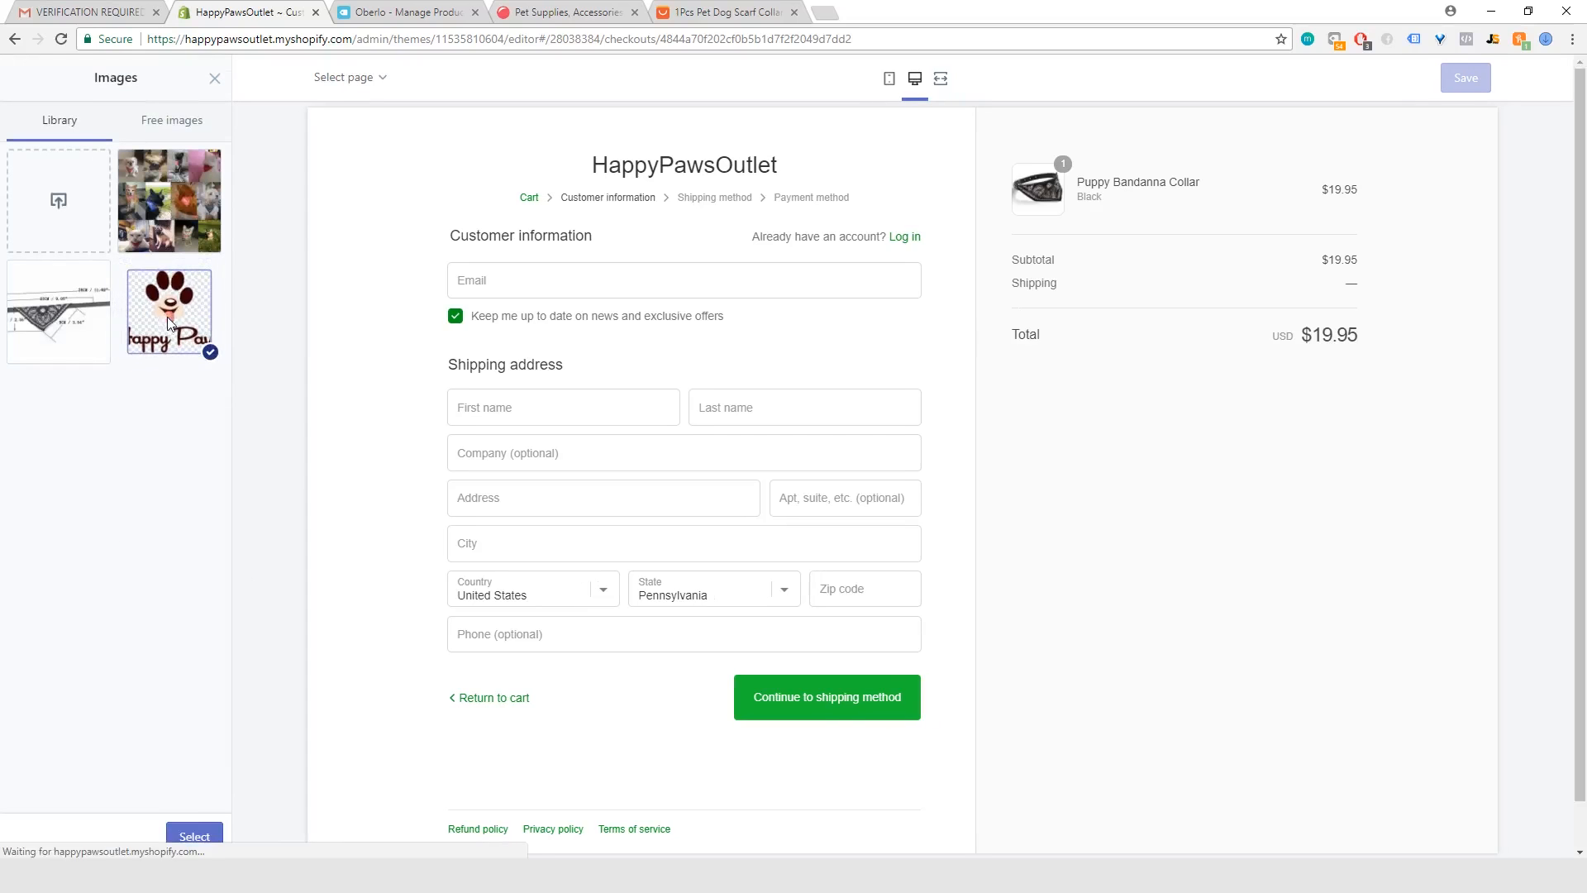
left_click(194, 838)
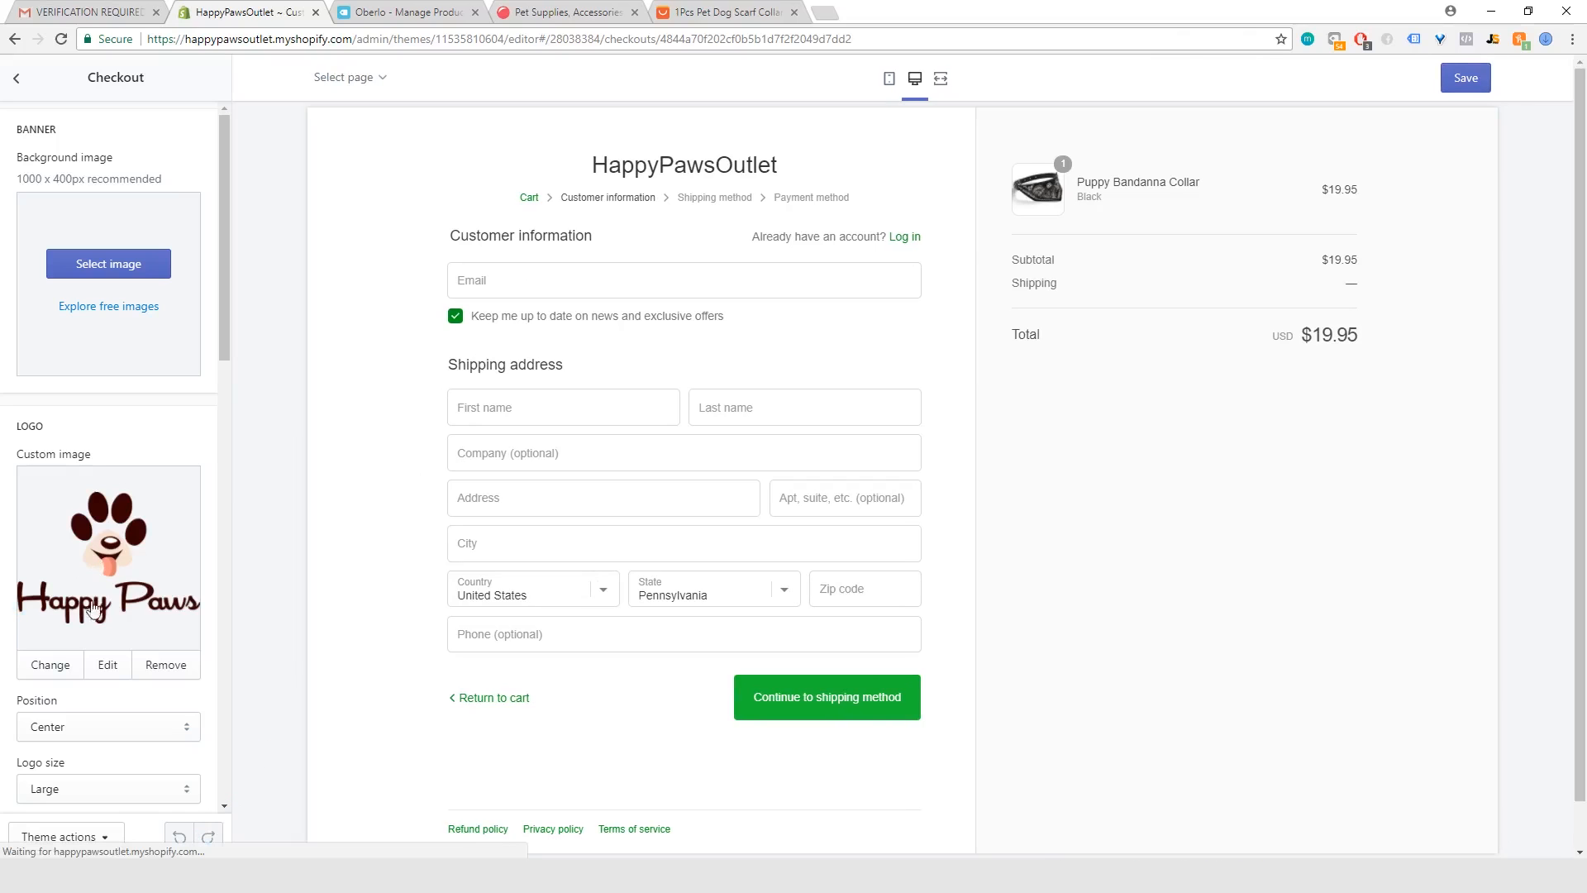
Step: Review the checkout settings for logo position and size, main content area, order summary, typography and colors
scroll(117, 616, "down", 3)
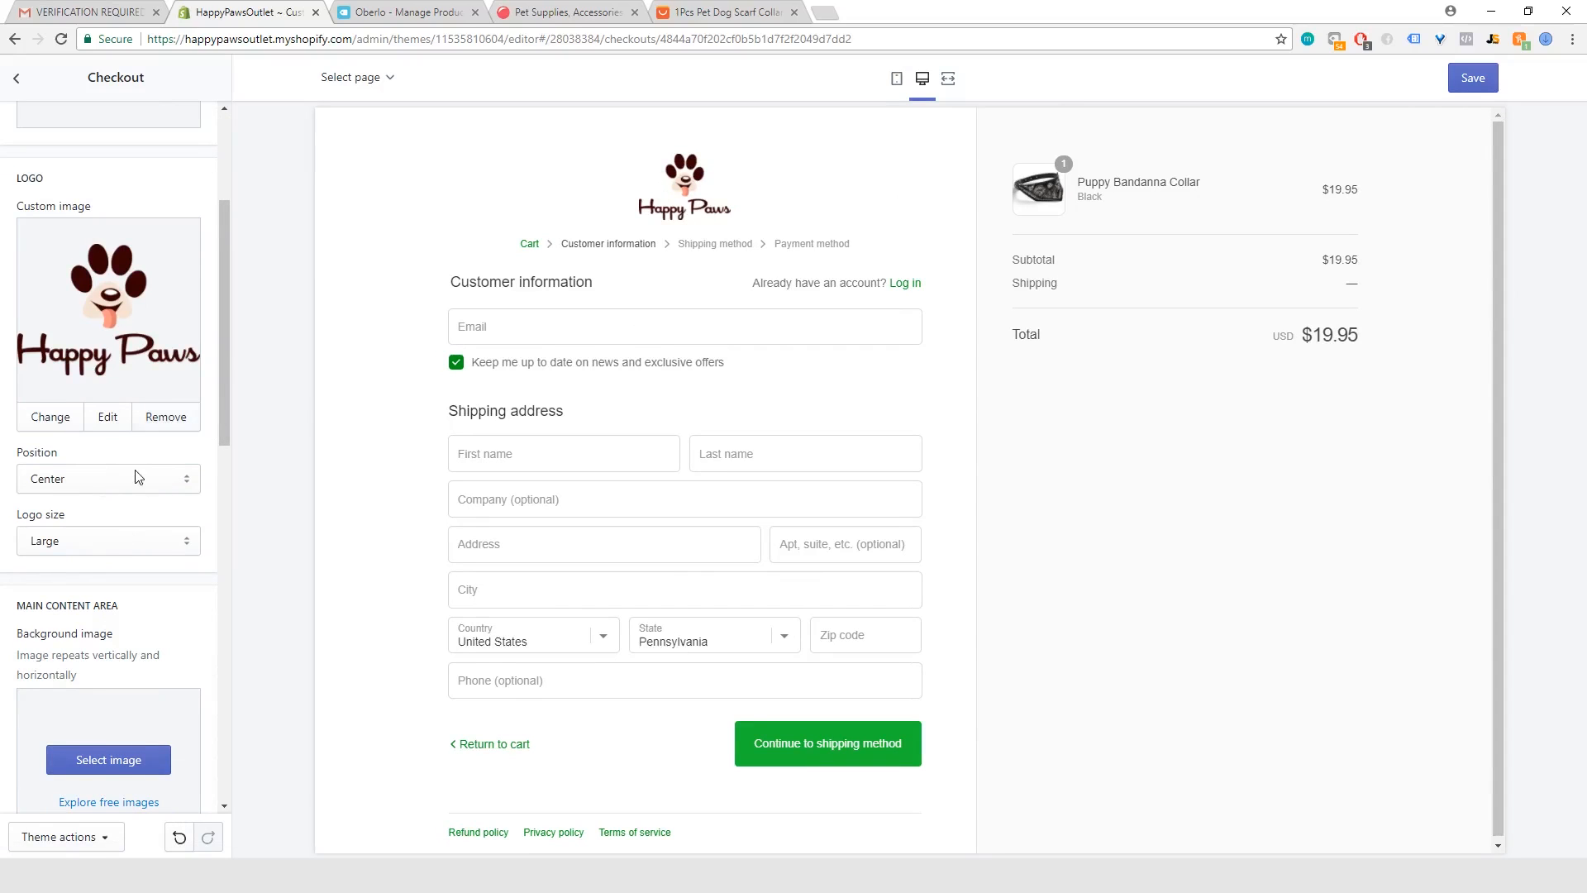
scroll(138, 480, "down", 1)
scroll(99, 431, "down", 6)
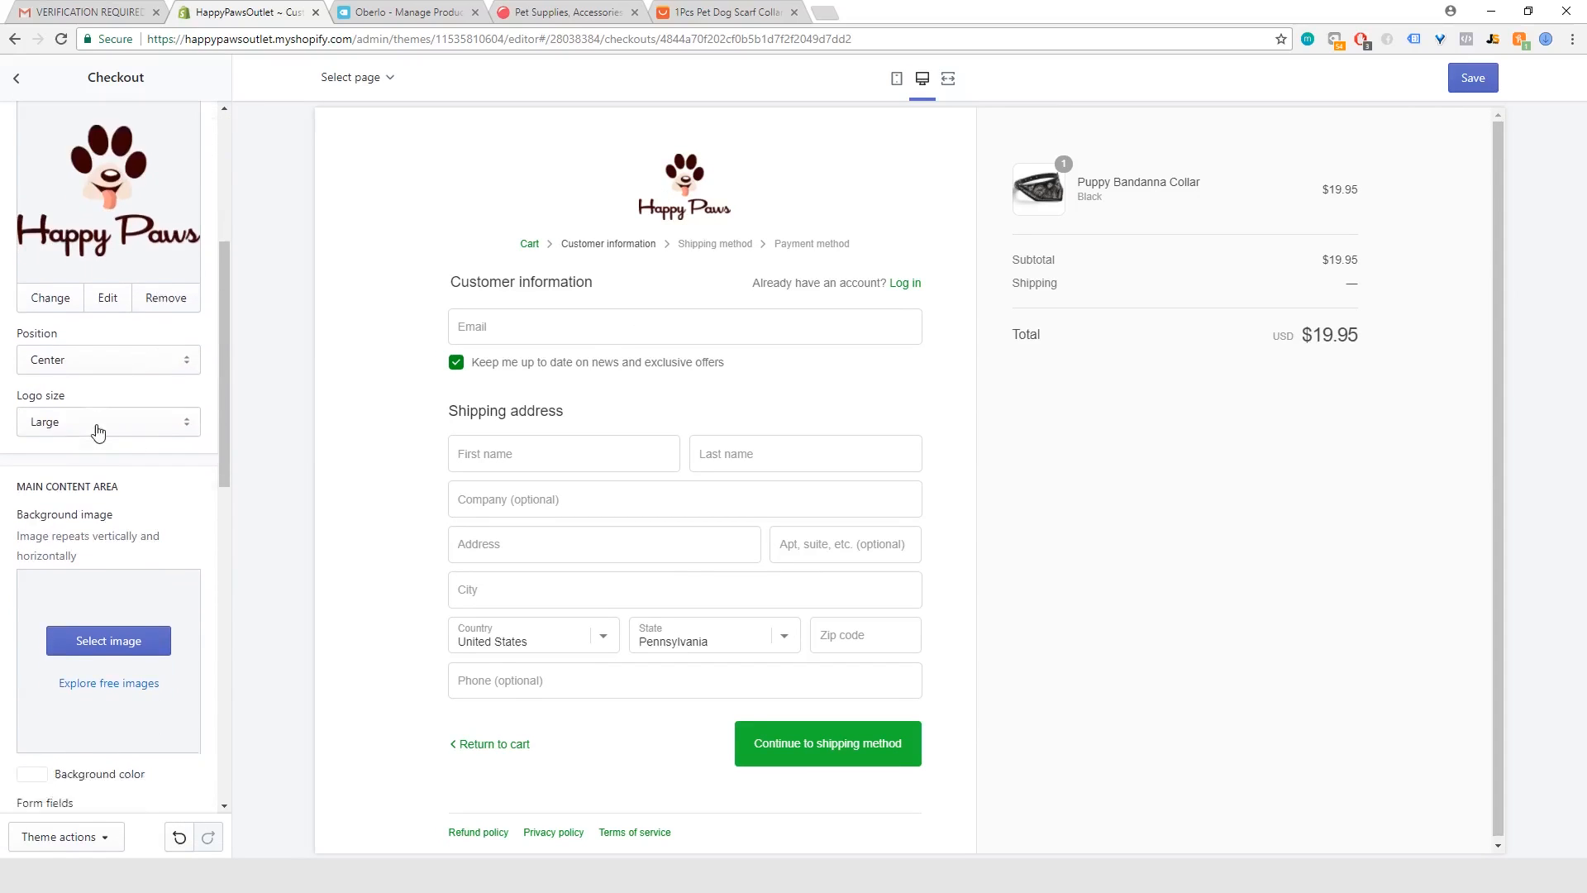
scroll(99, 432, "down", 2)
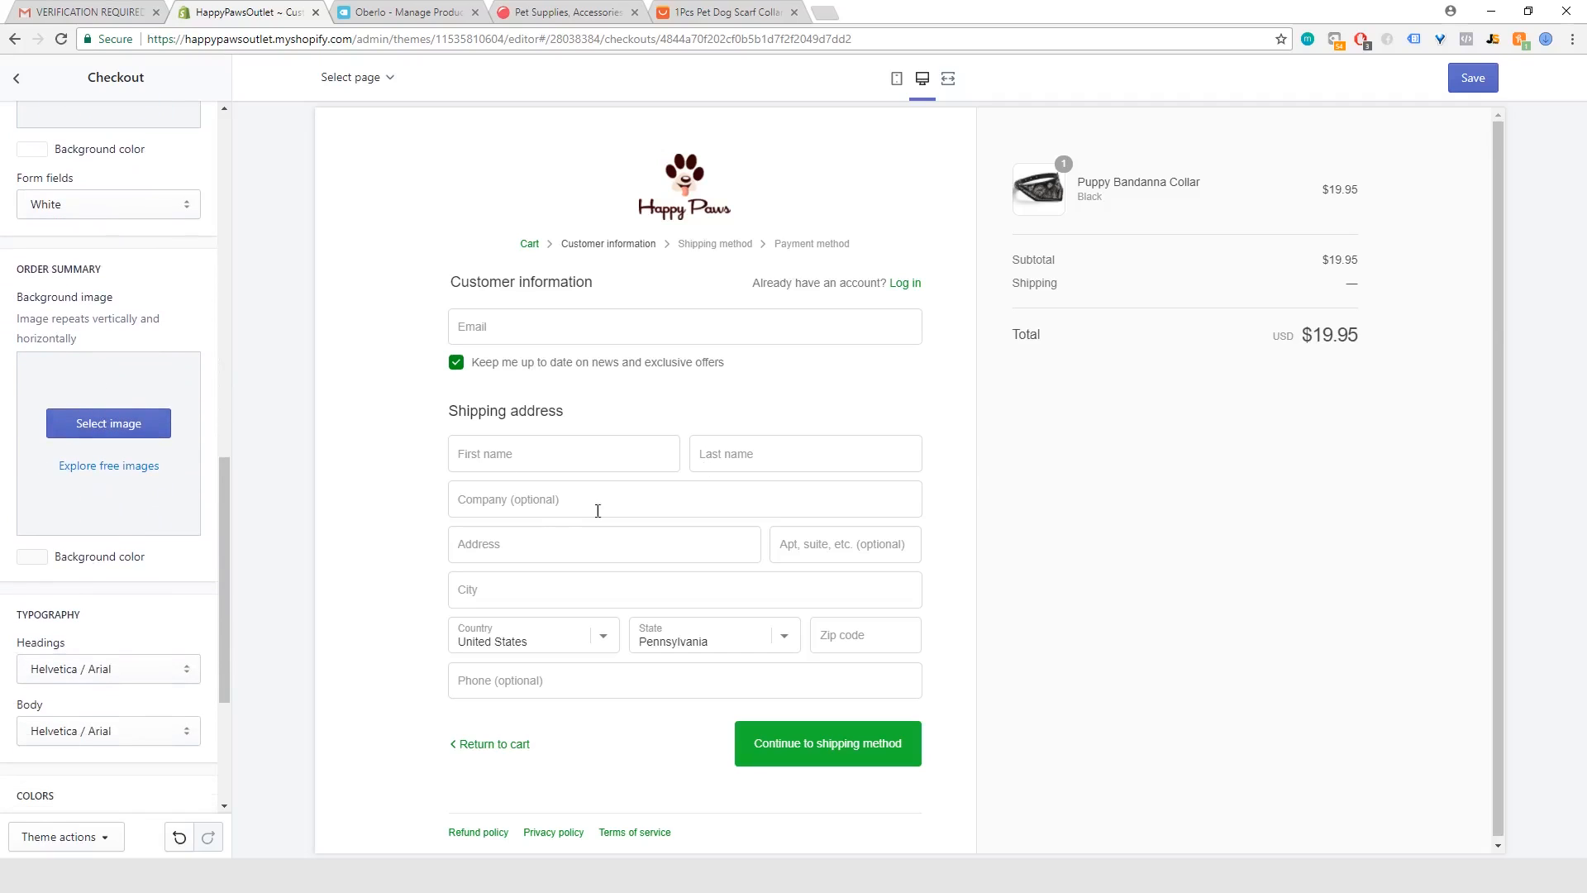
scroll(33, 473, "down", 3)
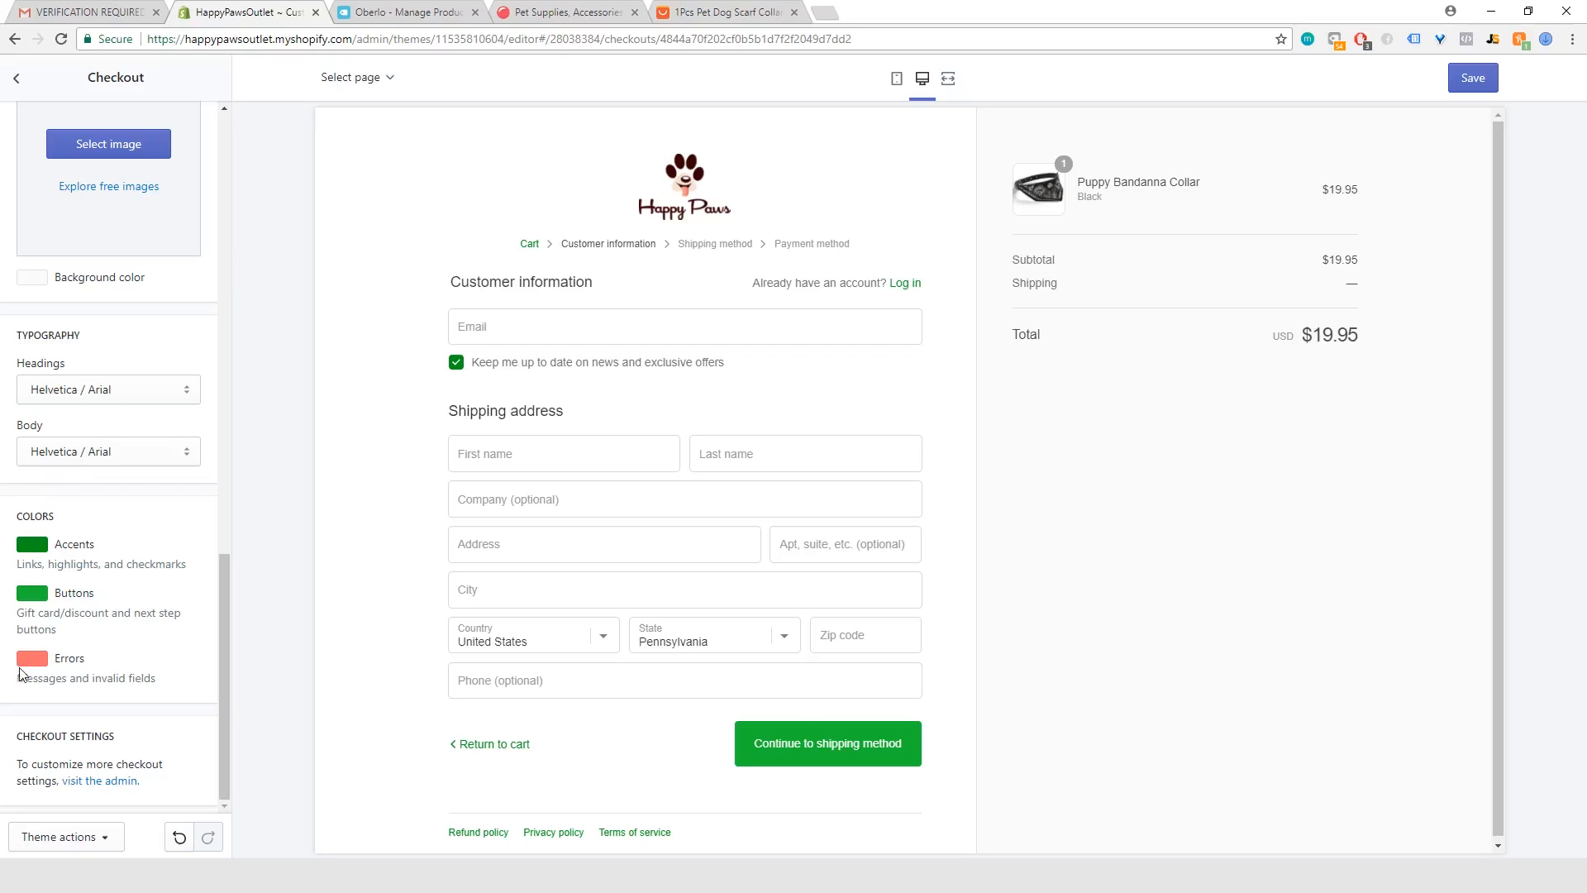
scroll(354, 579, "down", 1)
scroll(114, 669, "up", 4)
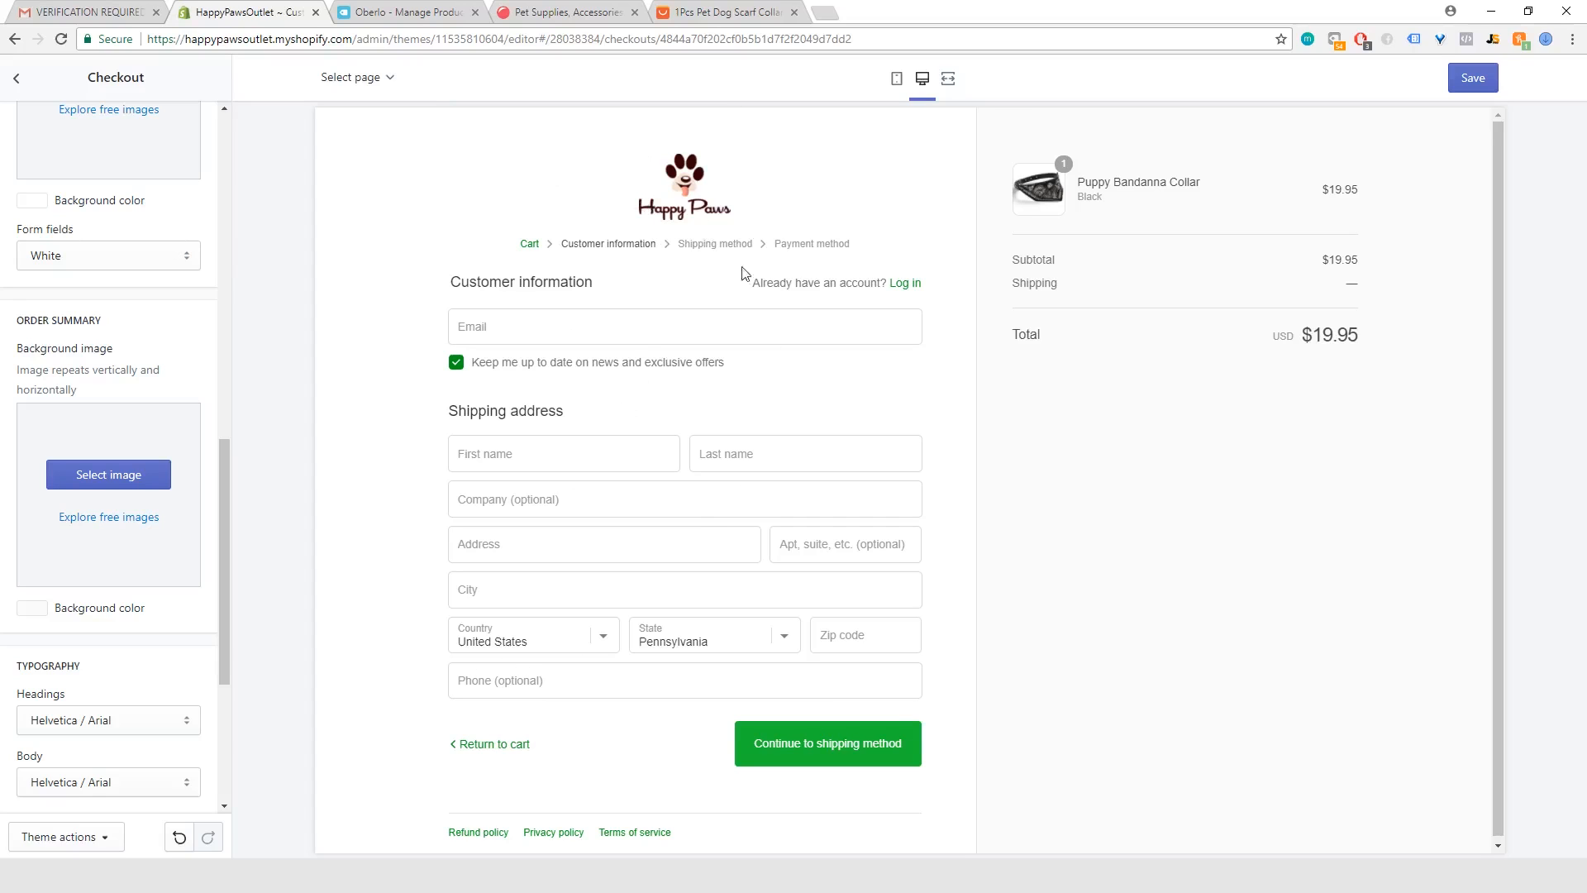
Step: Preview the checkout page in the mobile layout and look through its customer and shipping fields
left_click(896, 79)
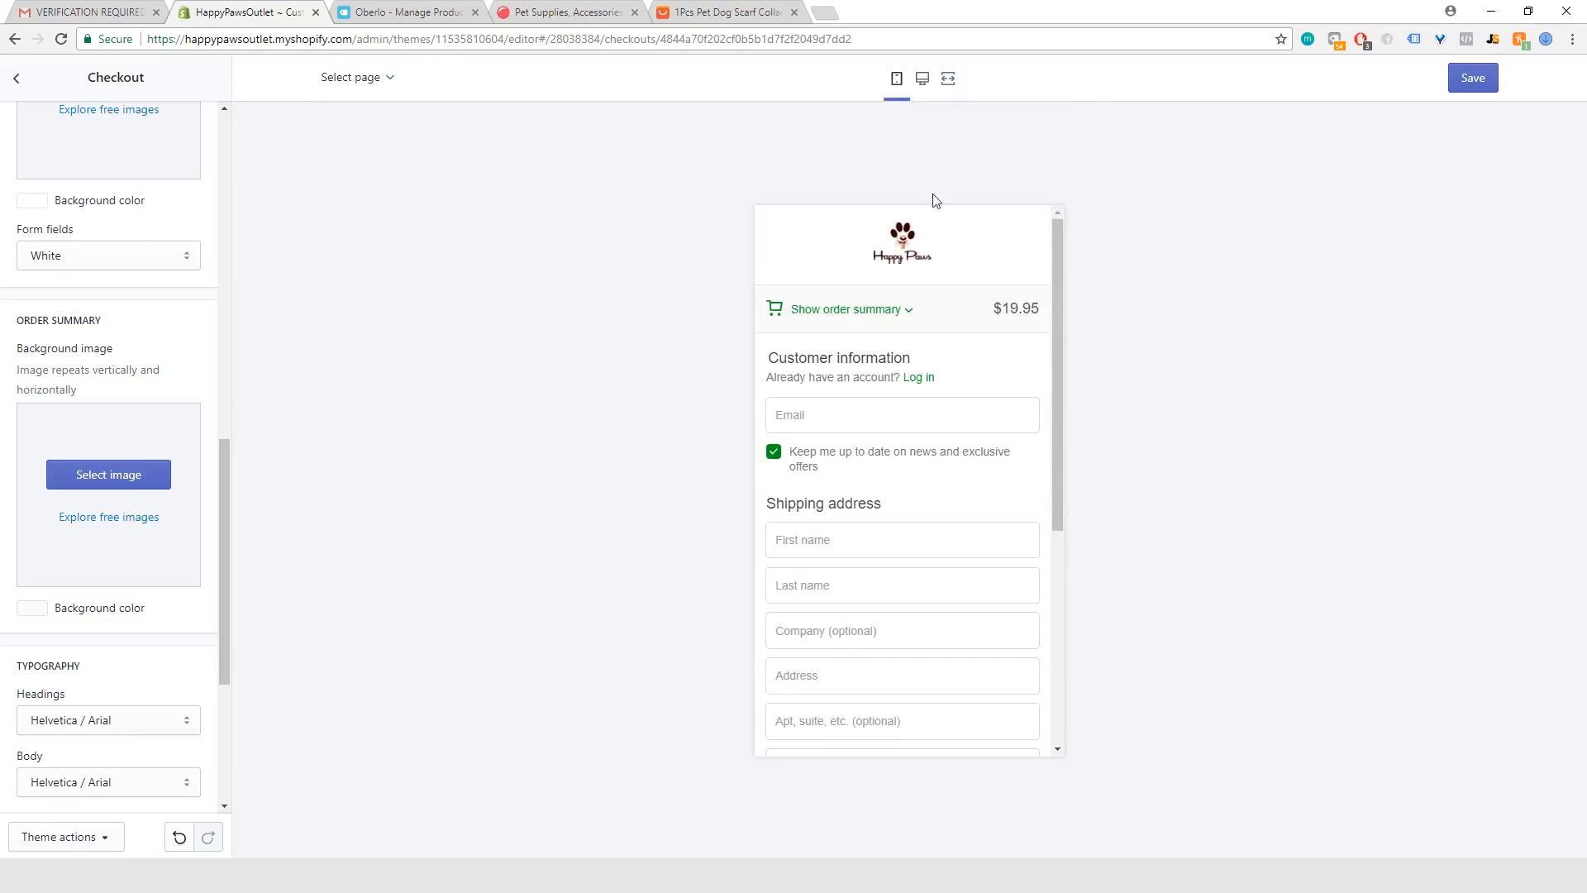
scroll(868, 521, "down", 3)
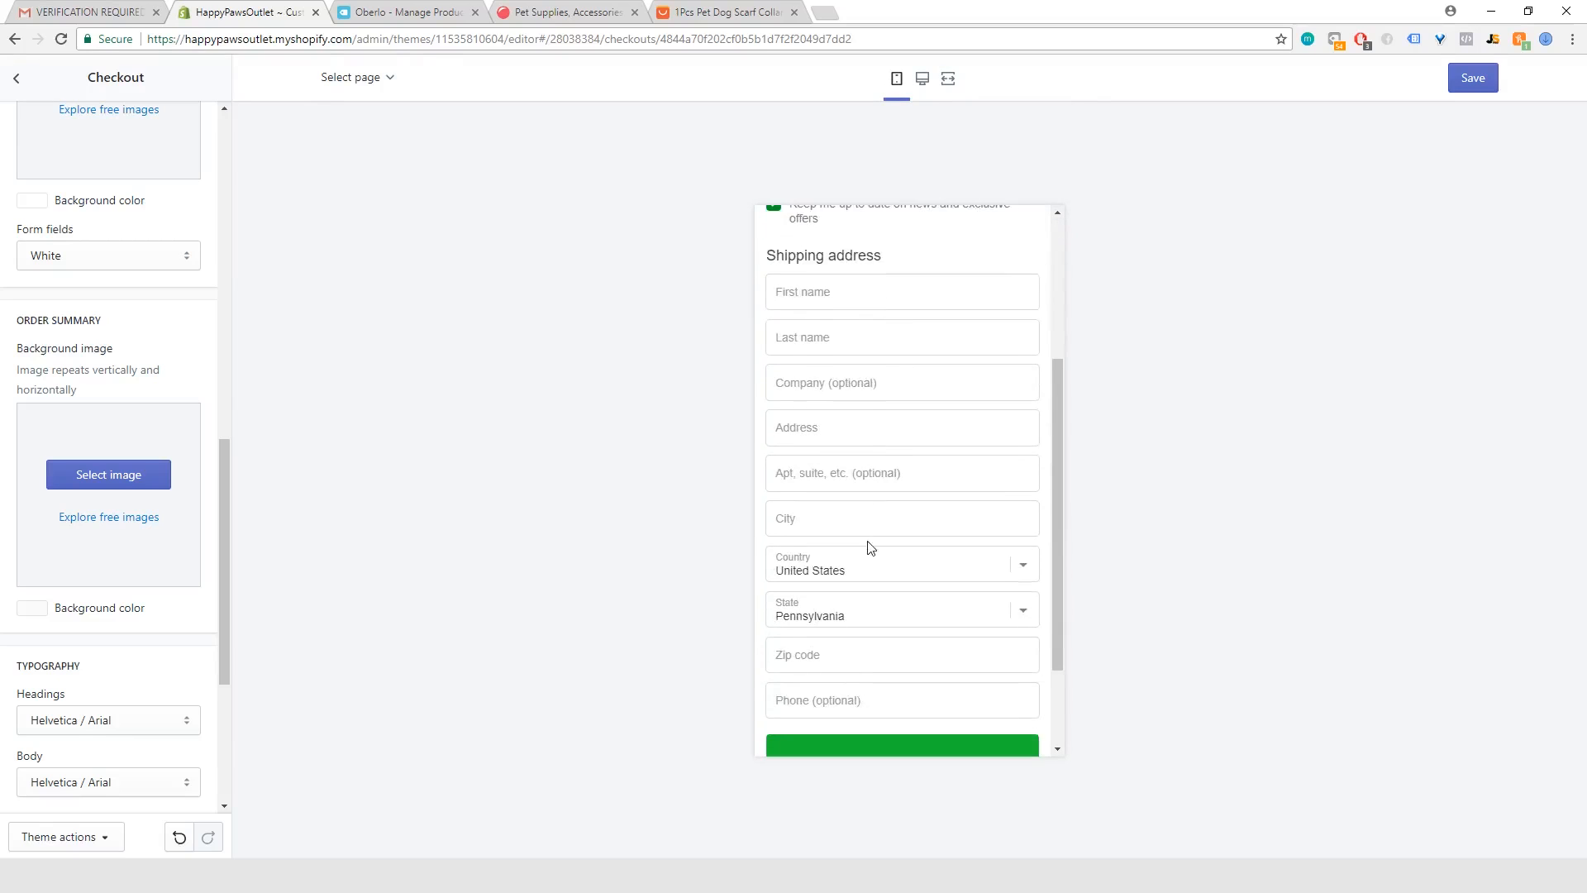
scroll(868, 546, "up", 3)
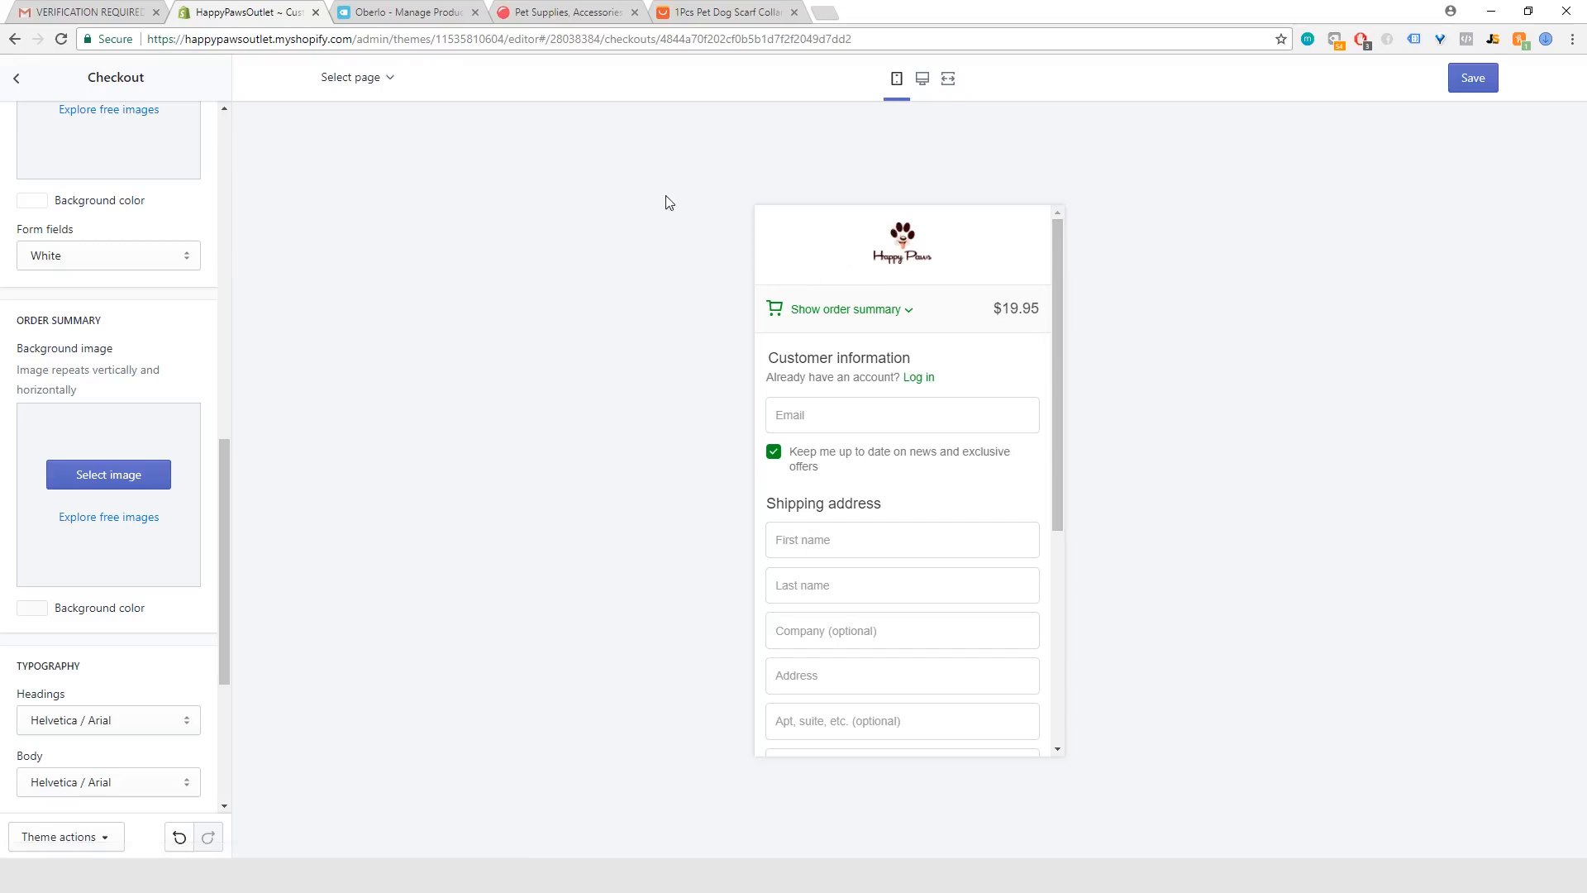
Step: Try the Small size for the checkout logo in the mobile preview and return it to Large
scroll(150, 411, "up", 9)
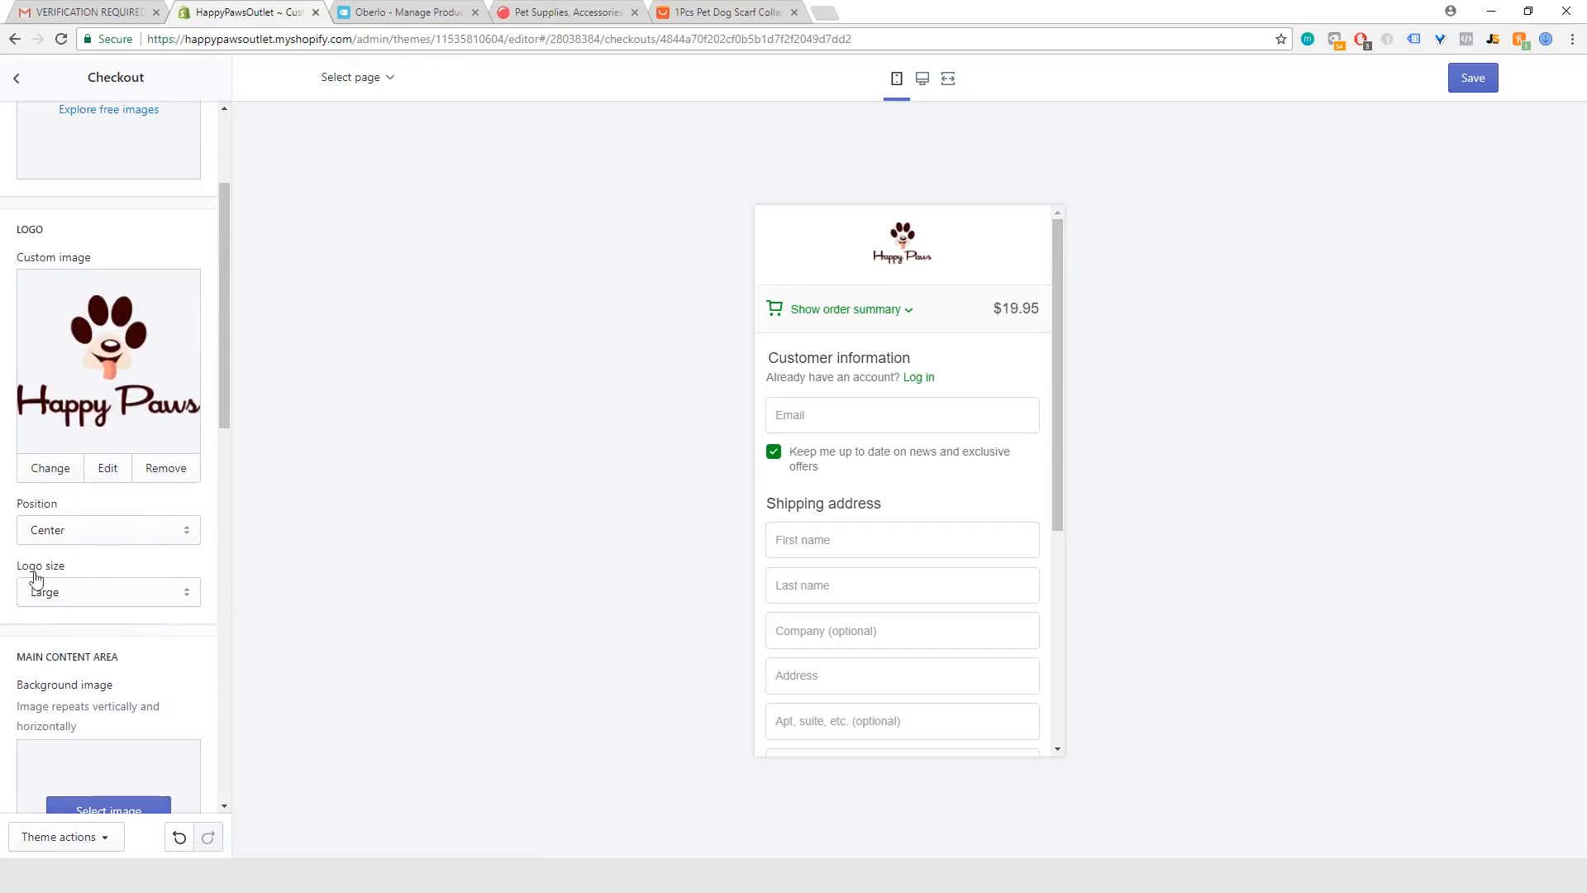
left_click(124, 595)
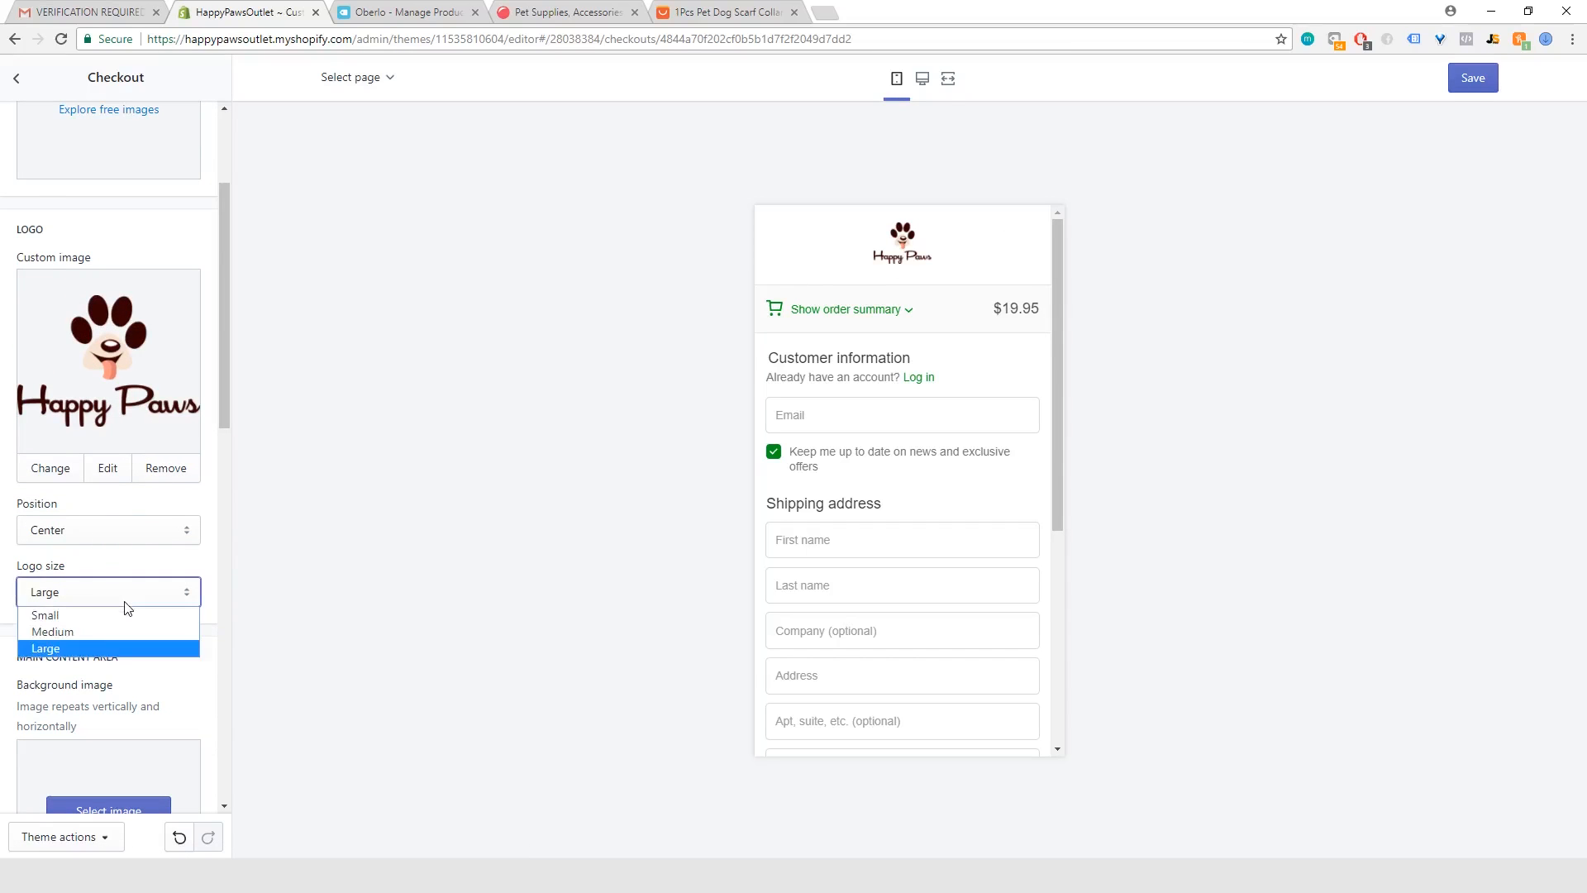
left_click(83, 615)
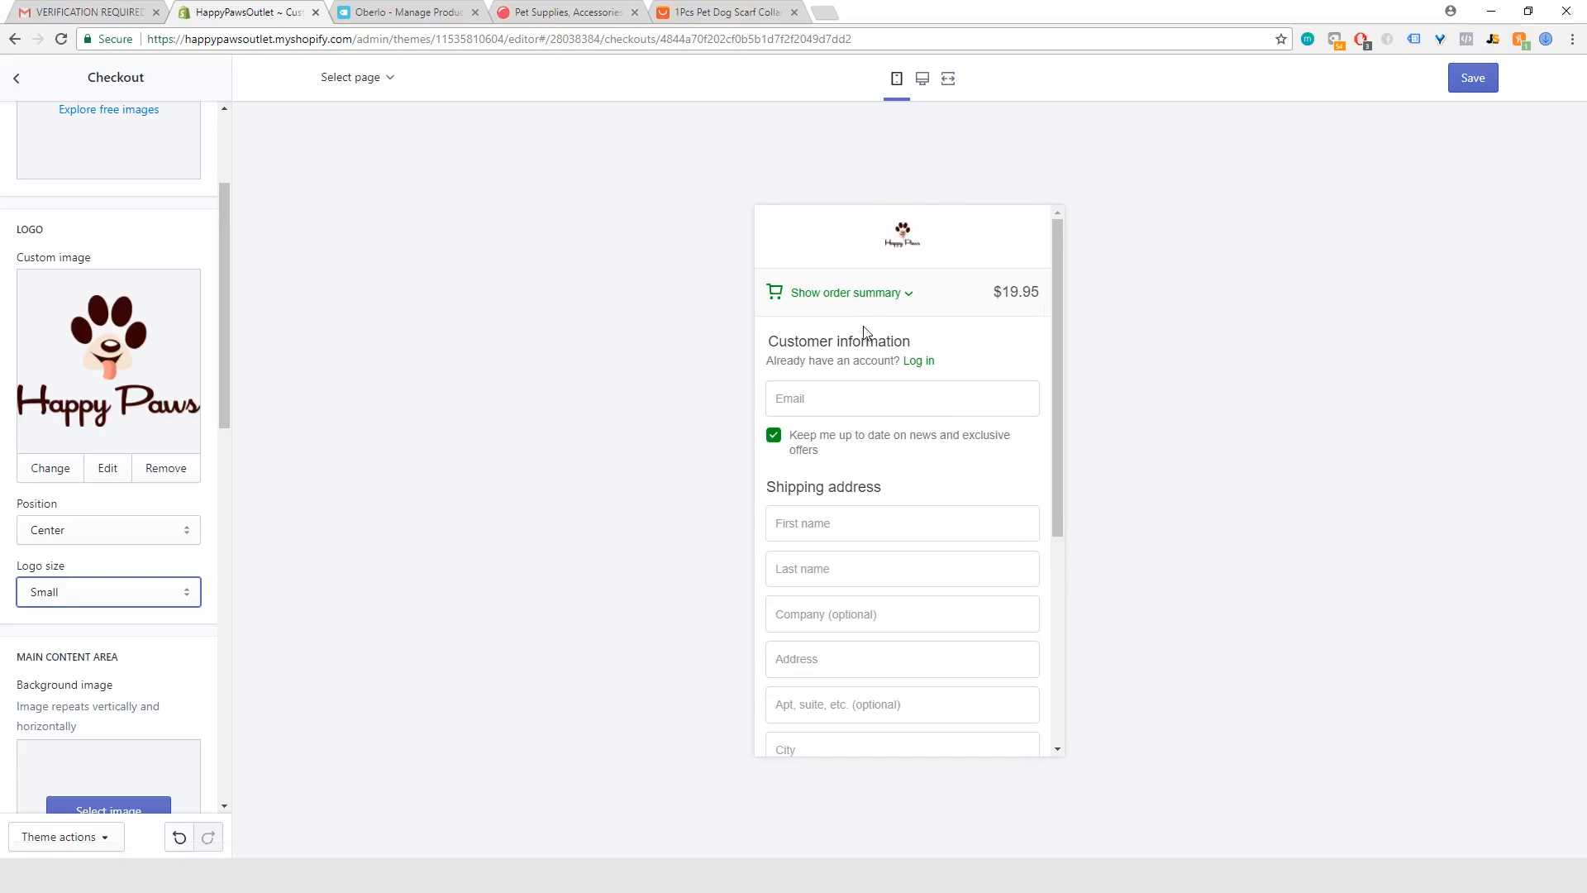
left_click(106, 592)
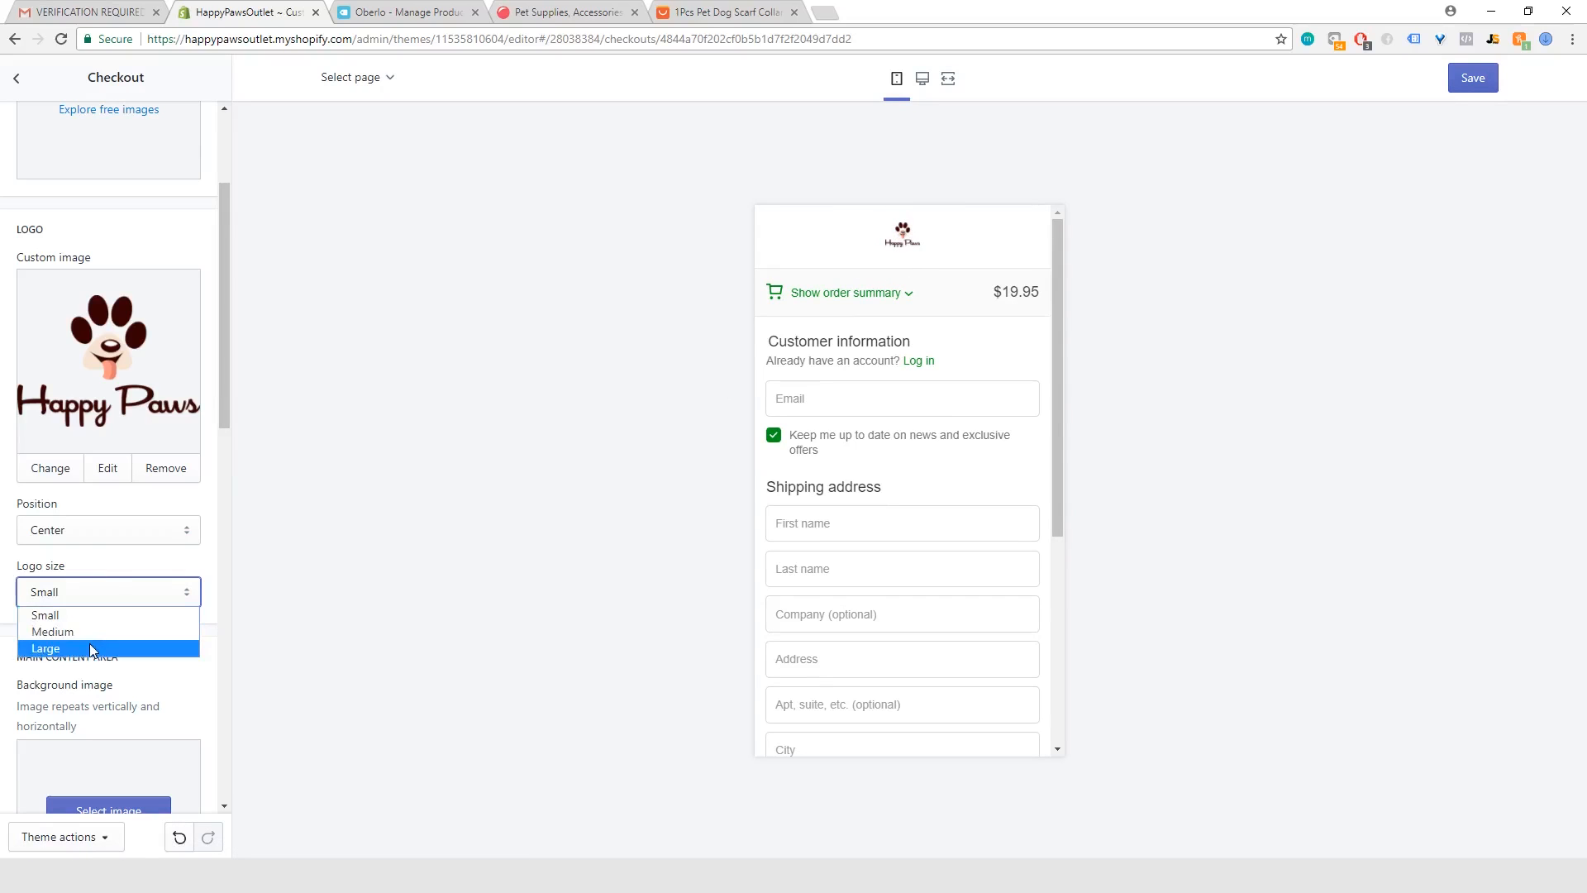
left_click(95, 649)
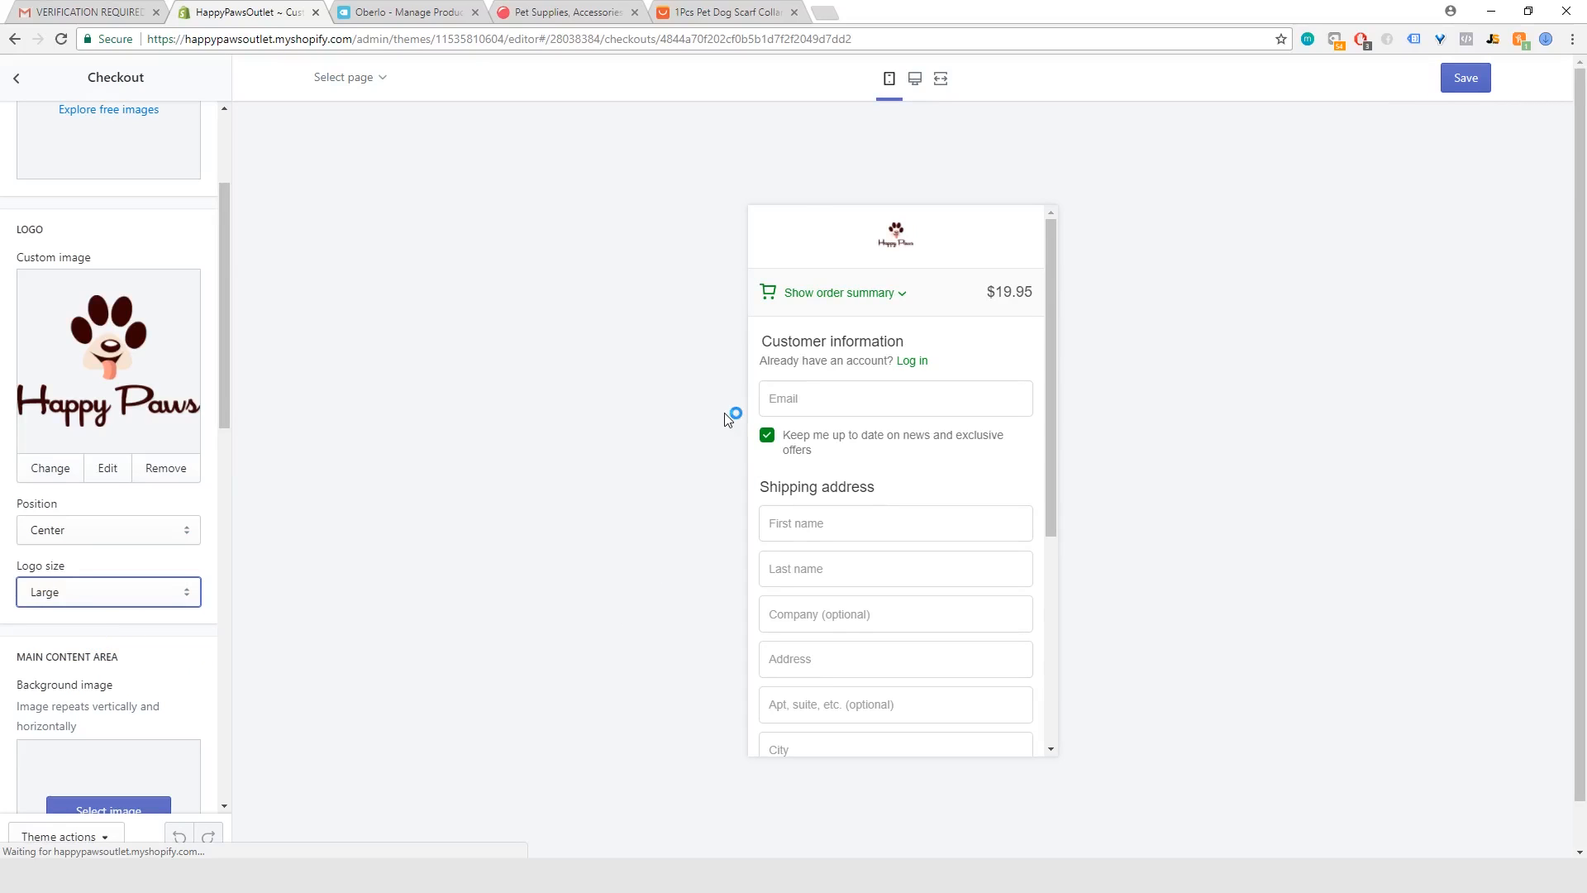
Step: Expand the order summary in the mobile checkout preview and examine the whole page down to the policy links
left_click(899, 319)
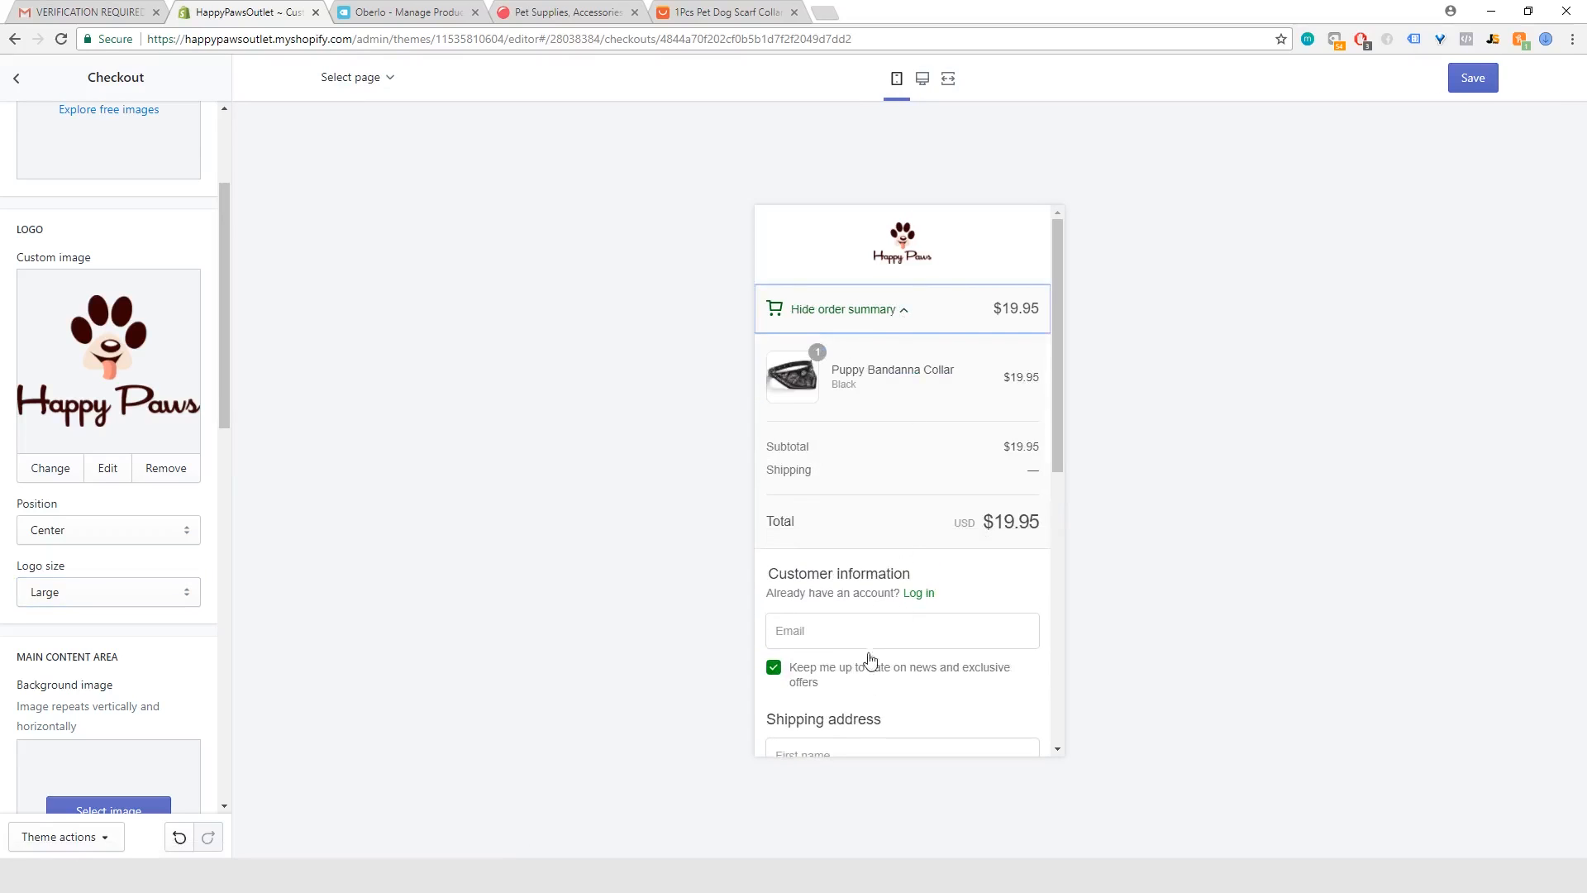
scroll(899, 595, "down", 2)
scroll(918, 529, "down", 1)
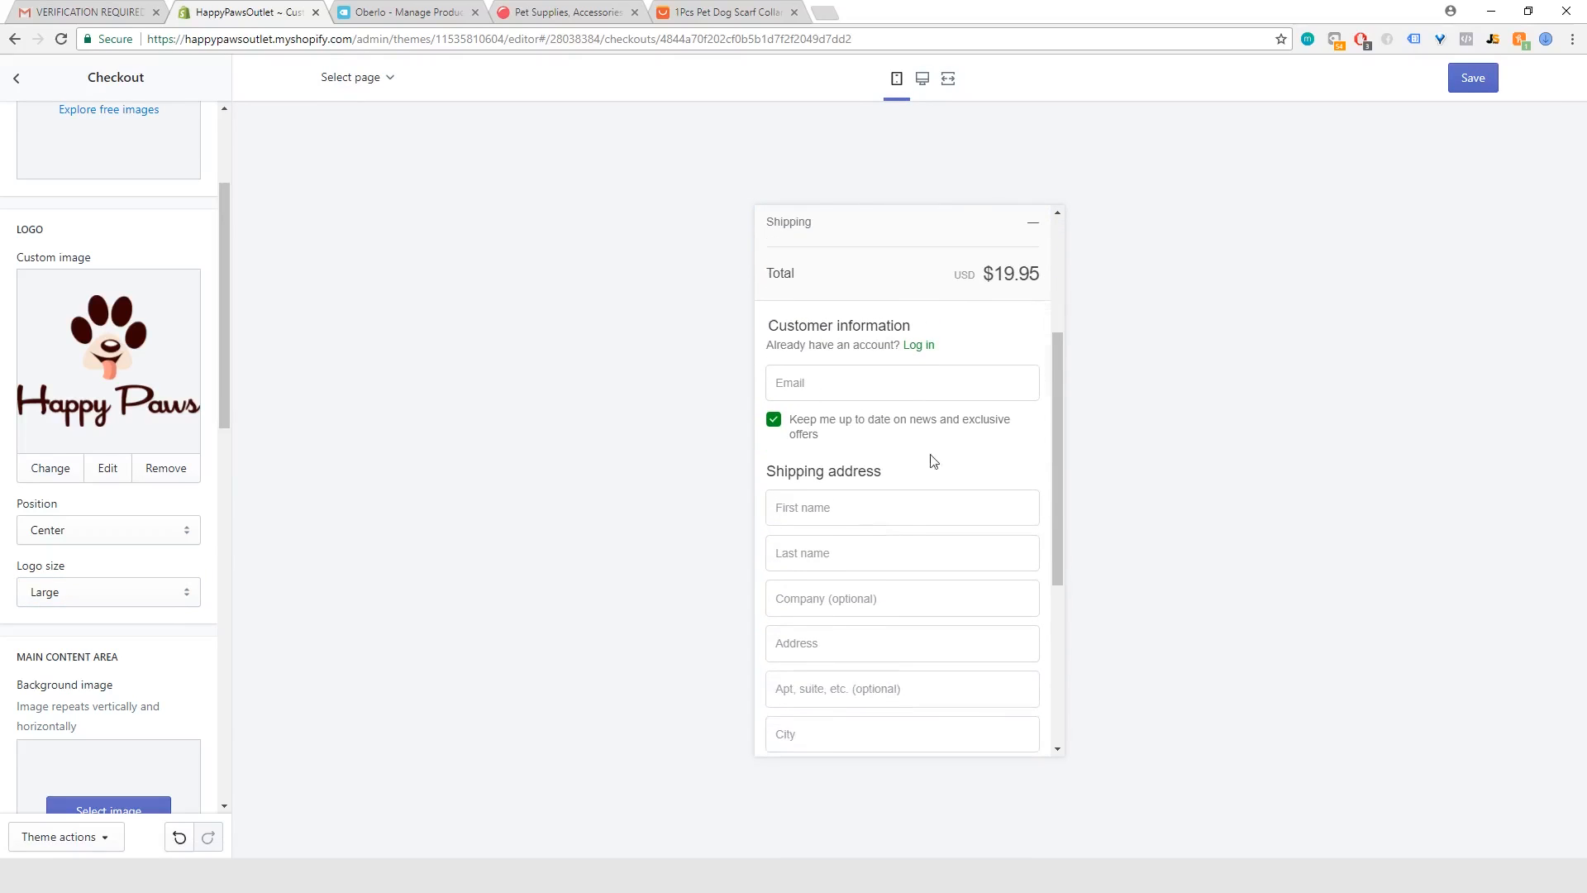
scroll(911, 683, "down", 3)
scroll(921, 683, "down", 1)
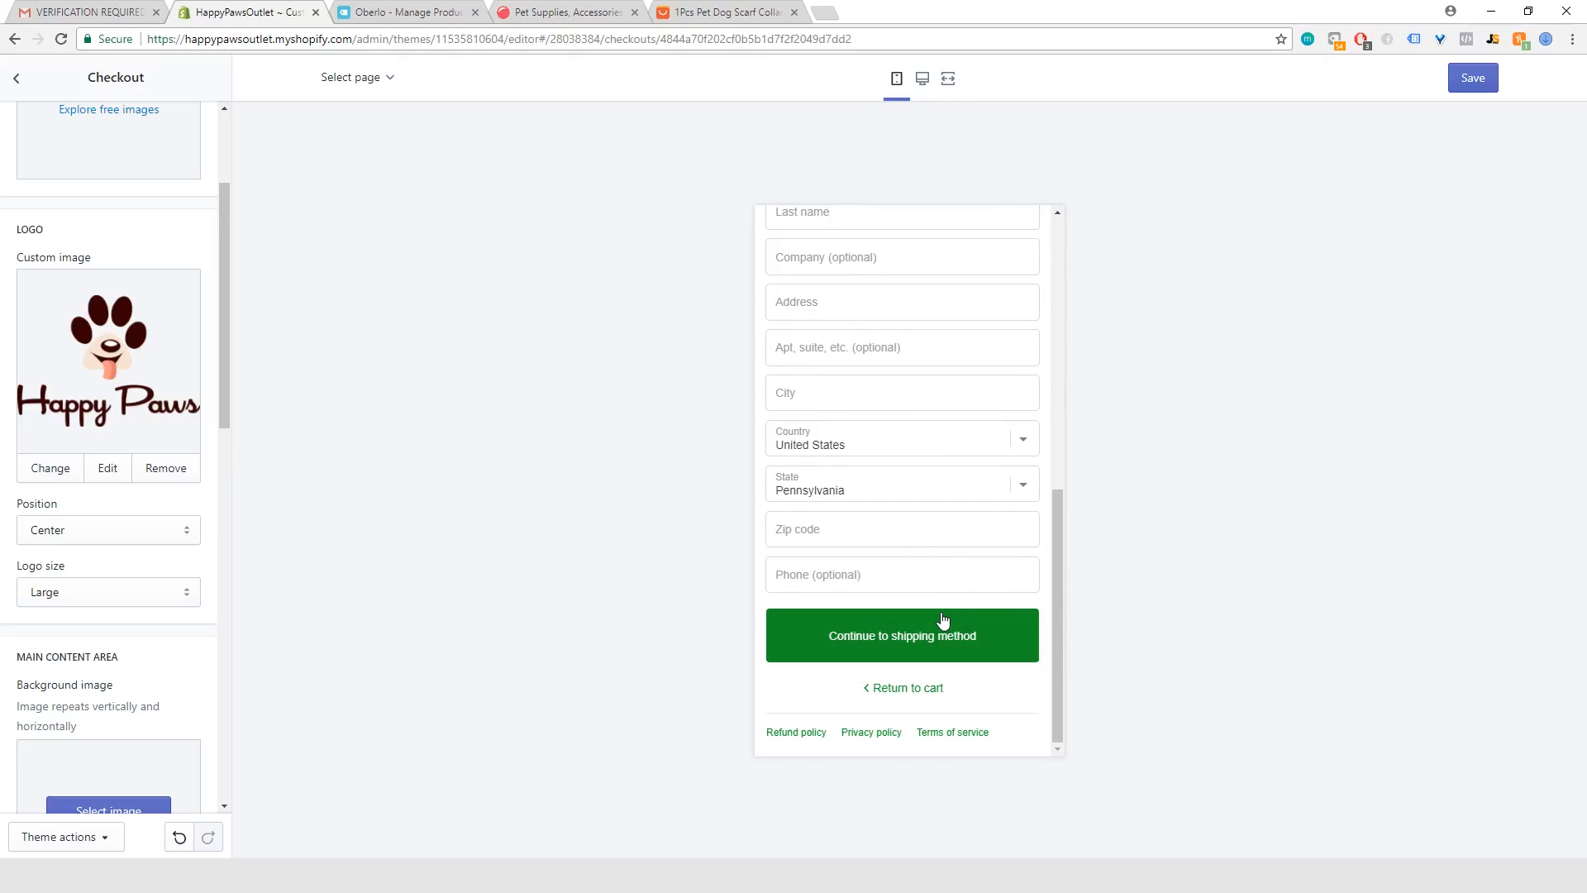
scroll(892, 628, "up", 4)
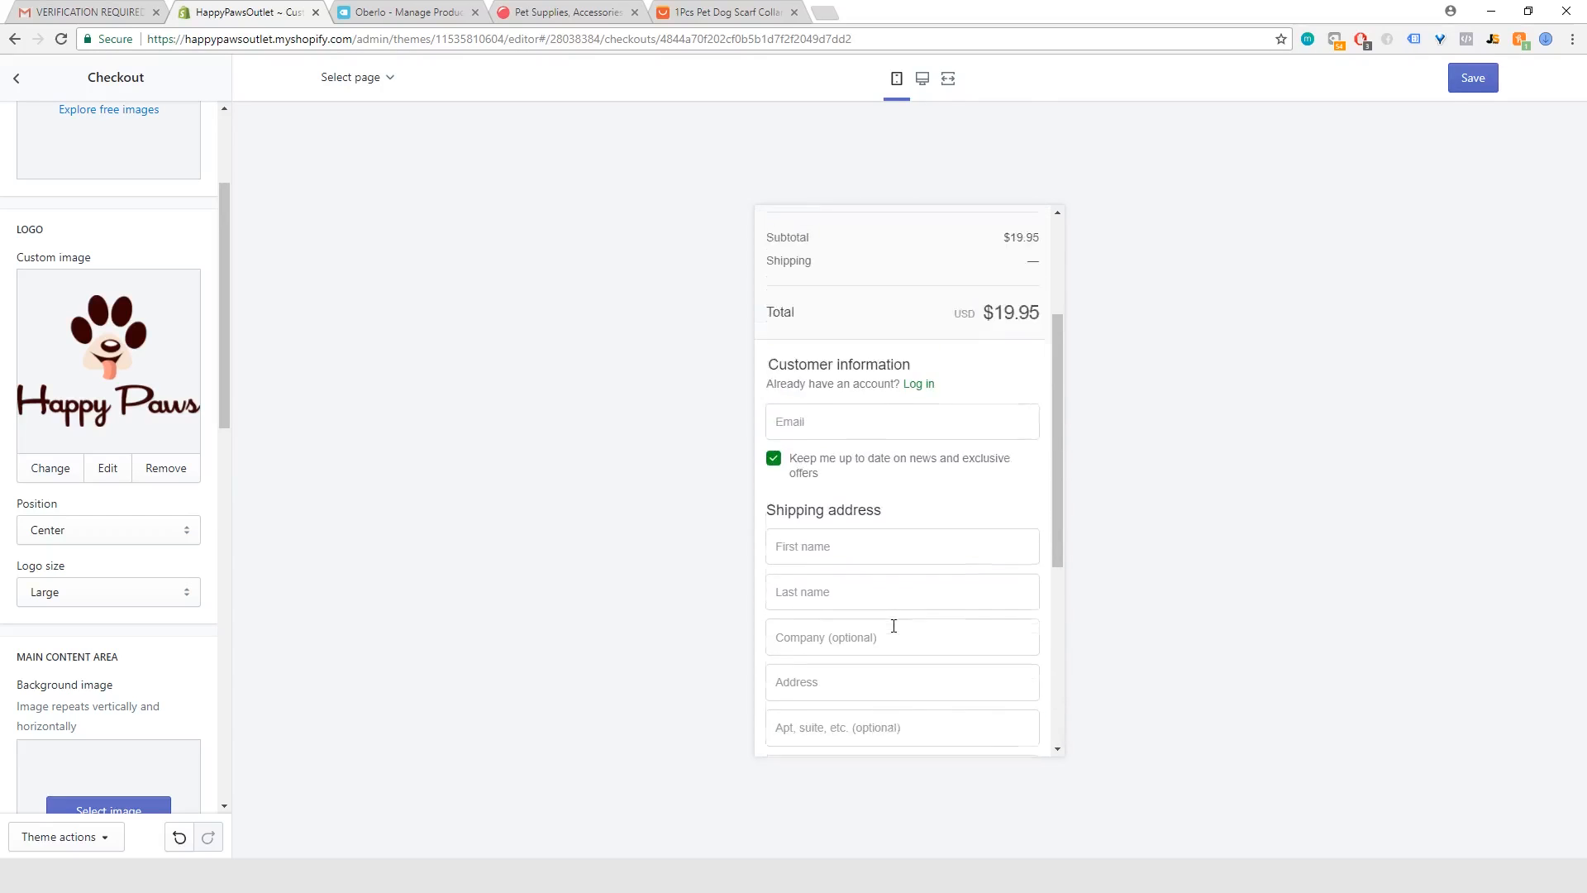
scroll(894, 626, "up", 1)
scroll(840, 378, "up", 2)
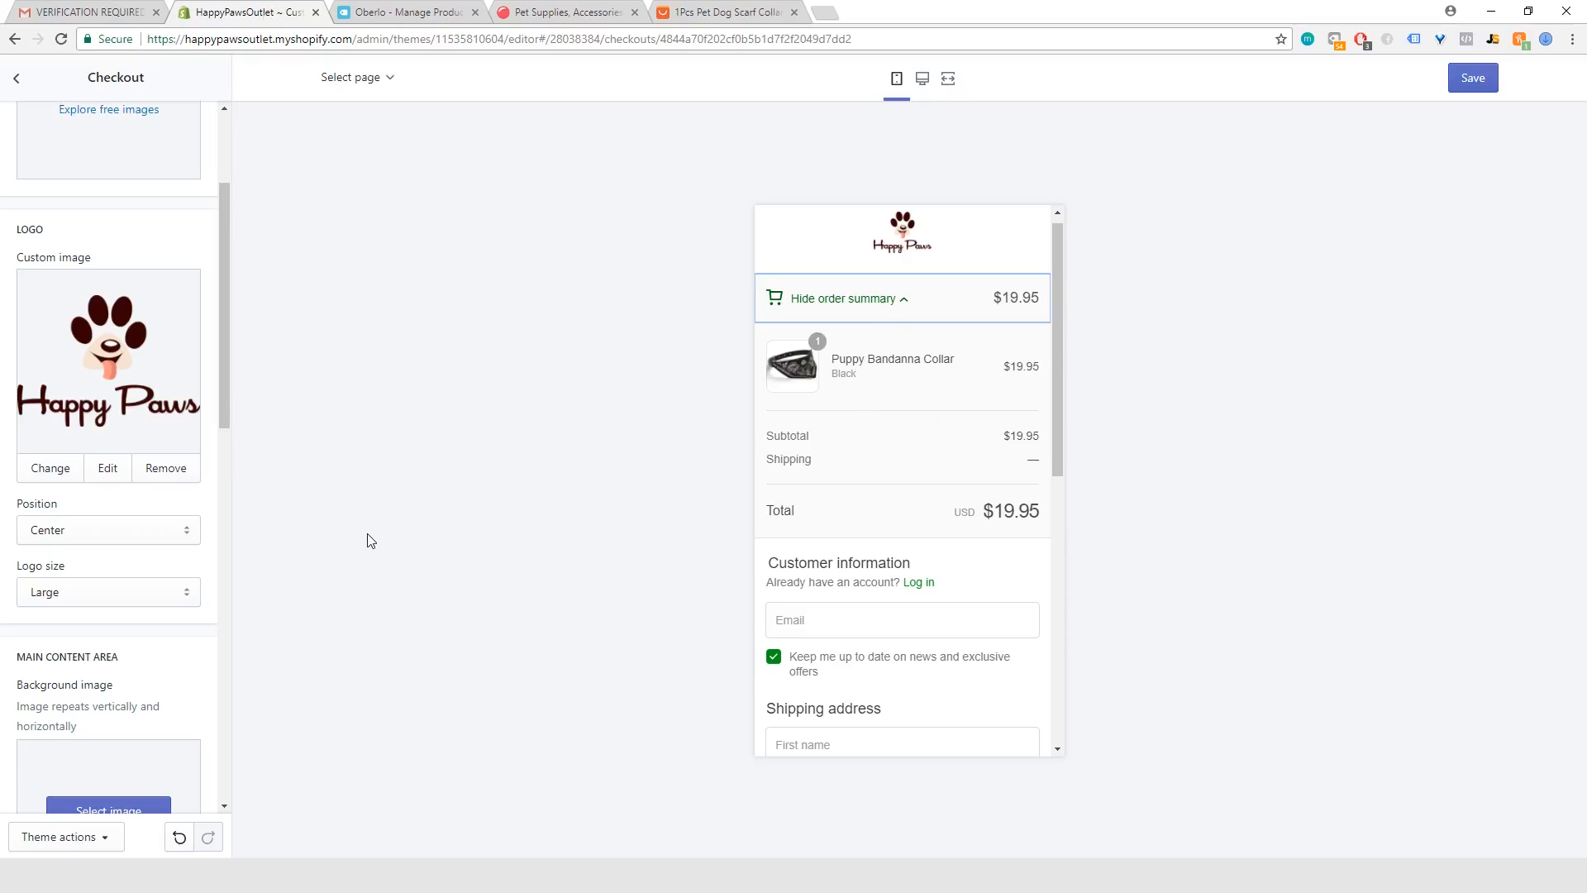
Step: Save the checkout customization and exit the theme editor to the store's Themes page
left_click(1471, 79)
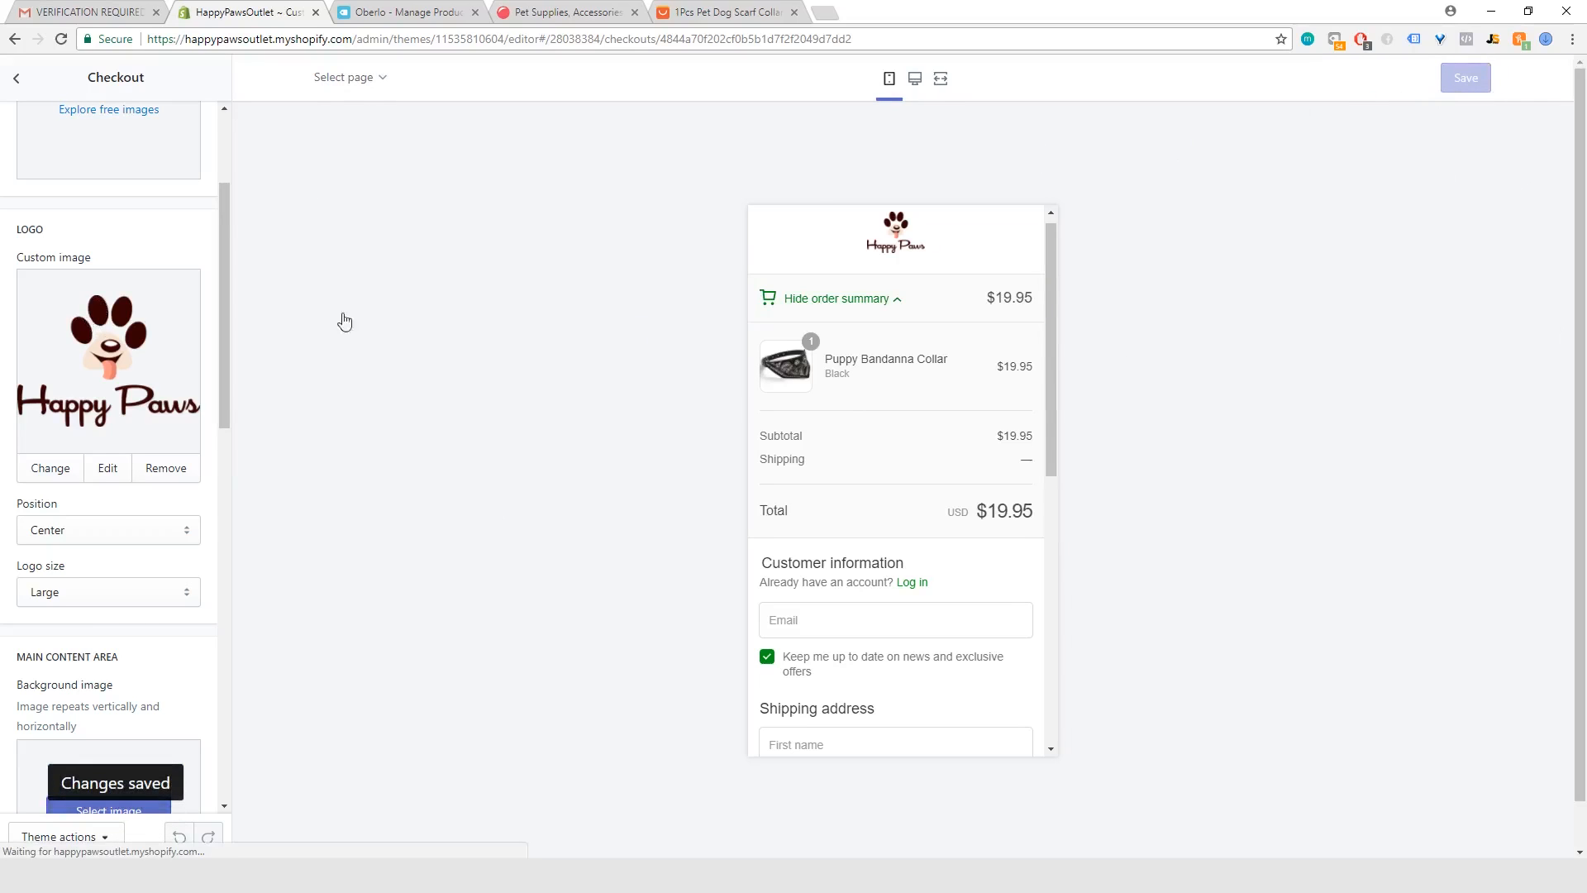
scroll(192, 537, "up", 2)
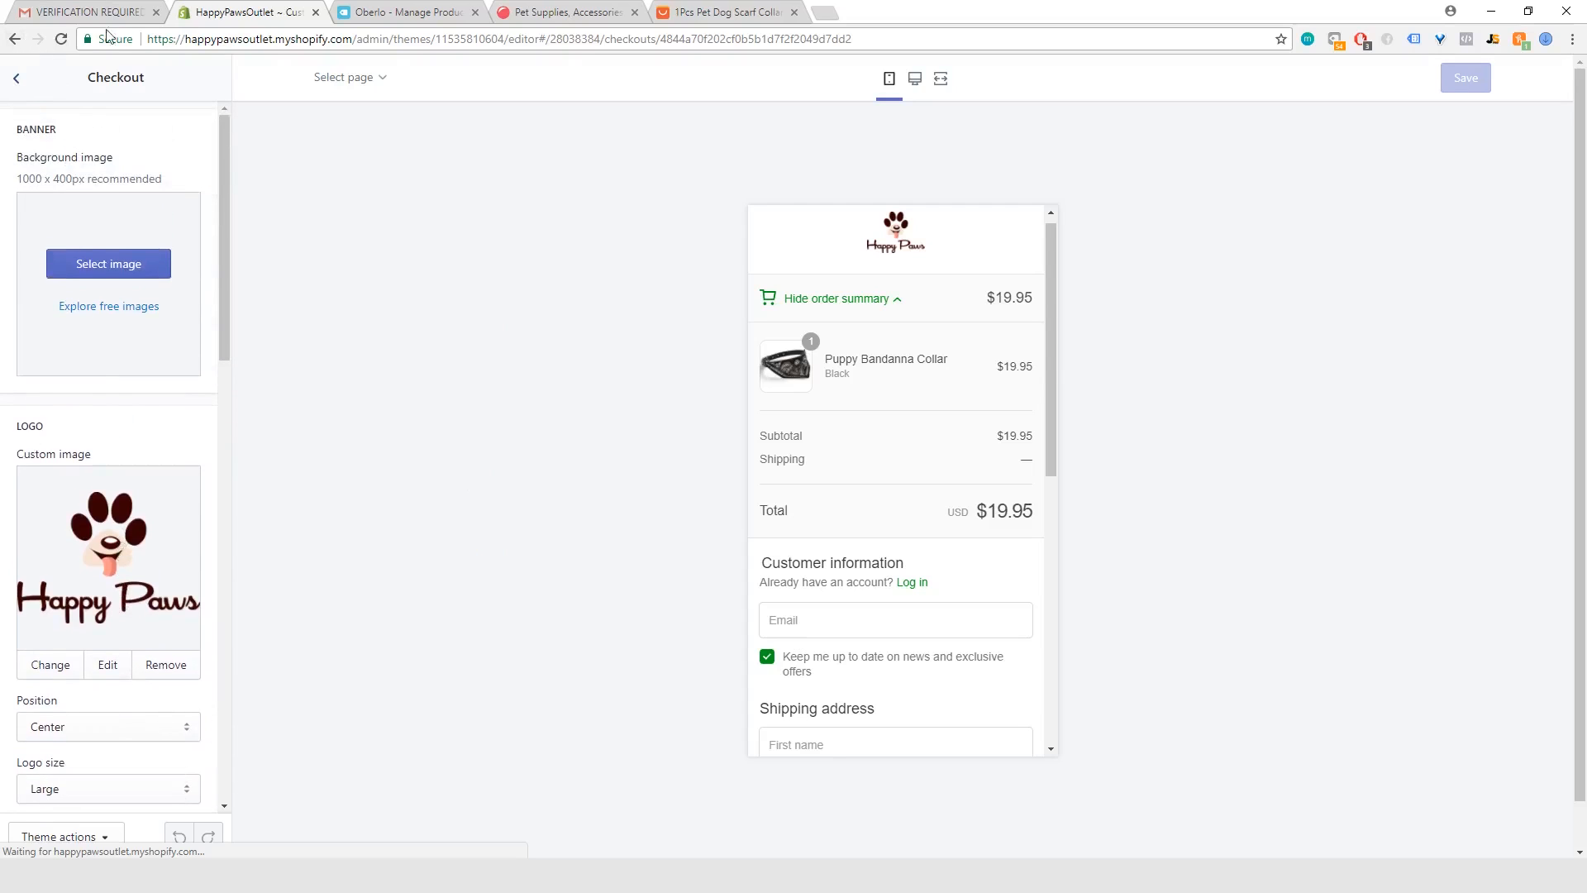
left_click(16, 80)
left_click(17, 80)
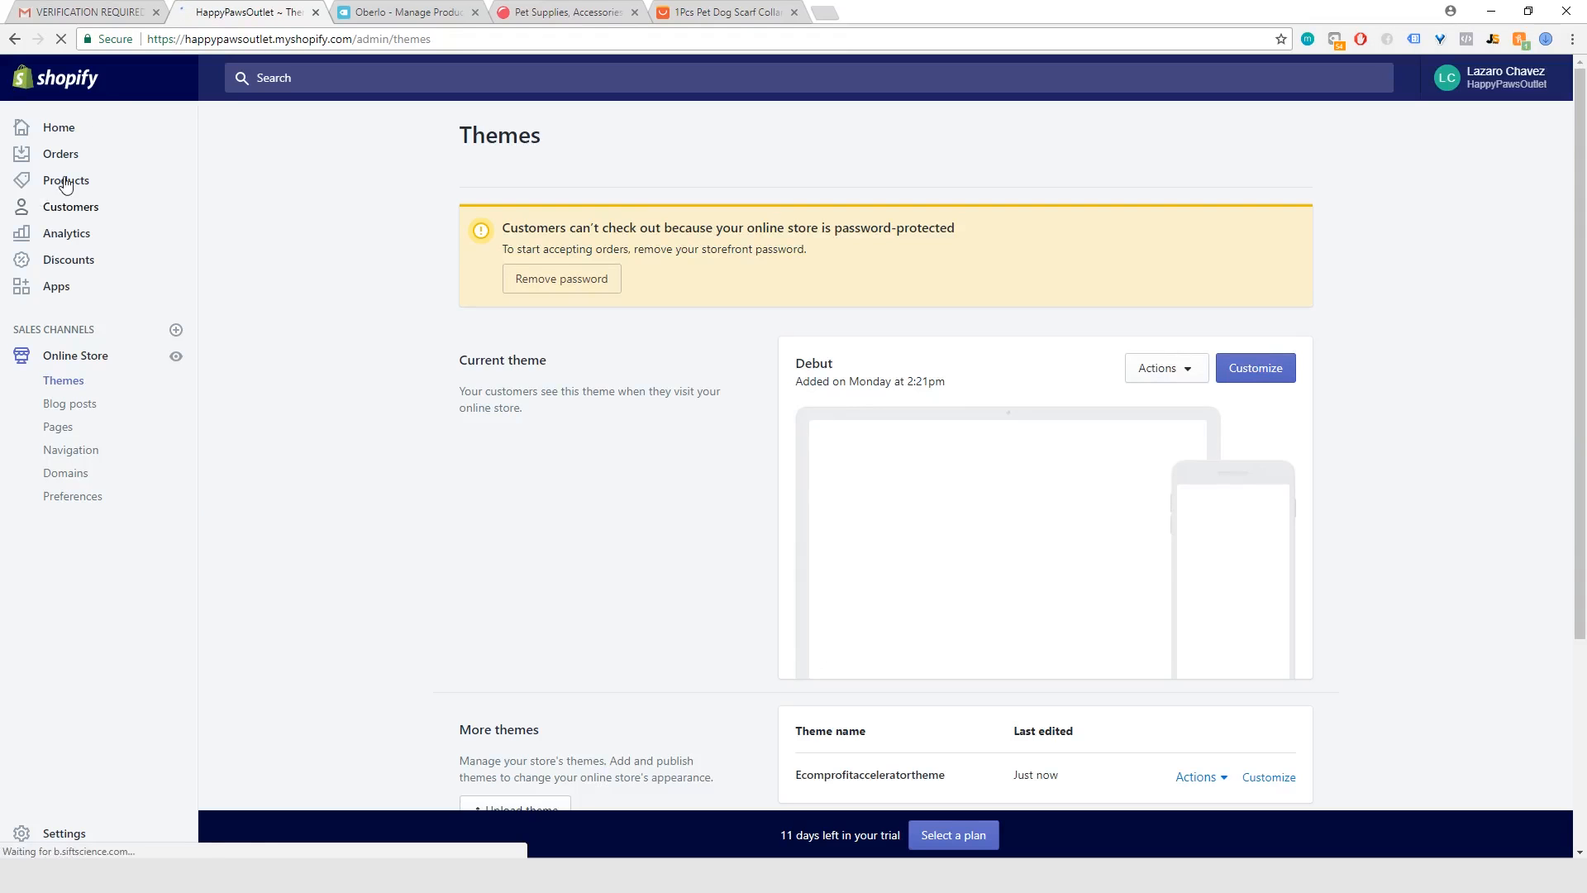
Step: Open the Black variant of the Puppy Bandanna Collar product for editing
left_click(65, 181)
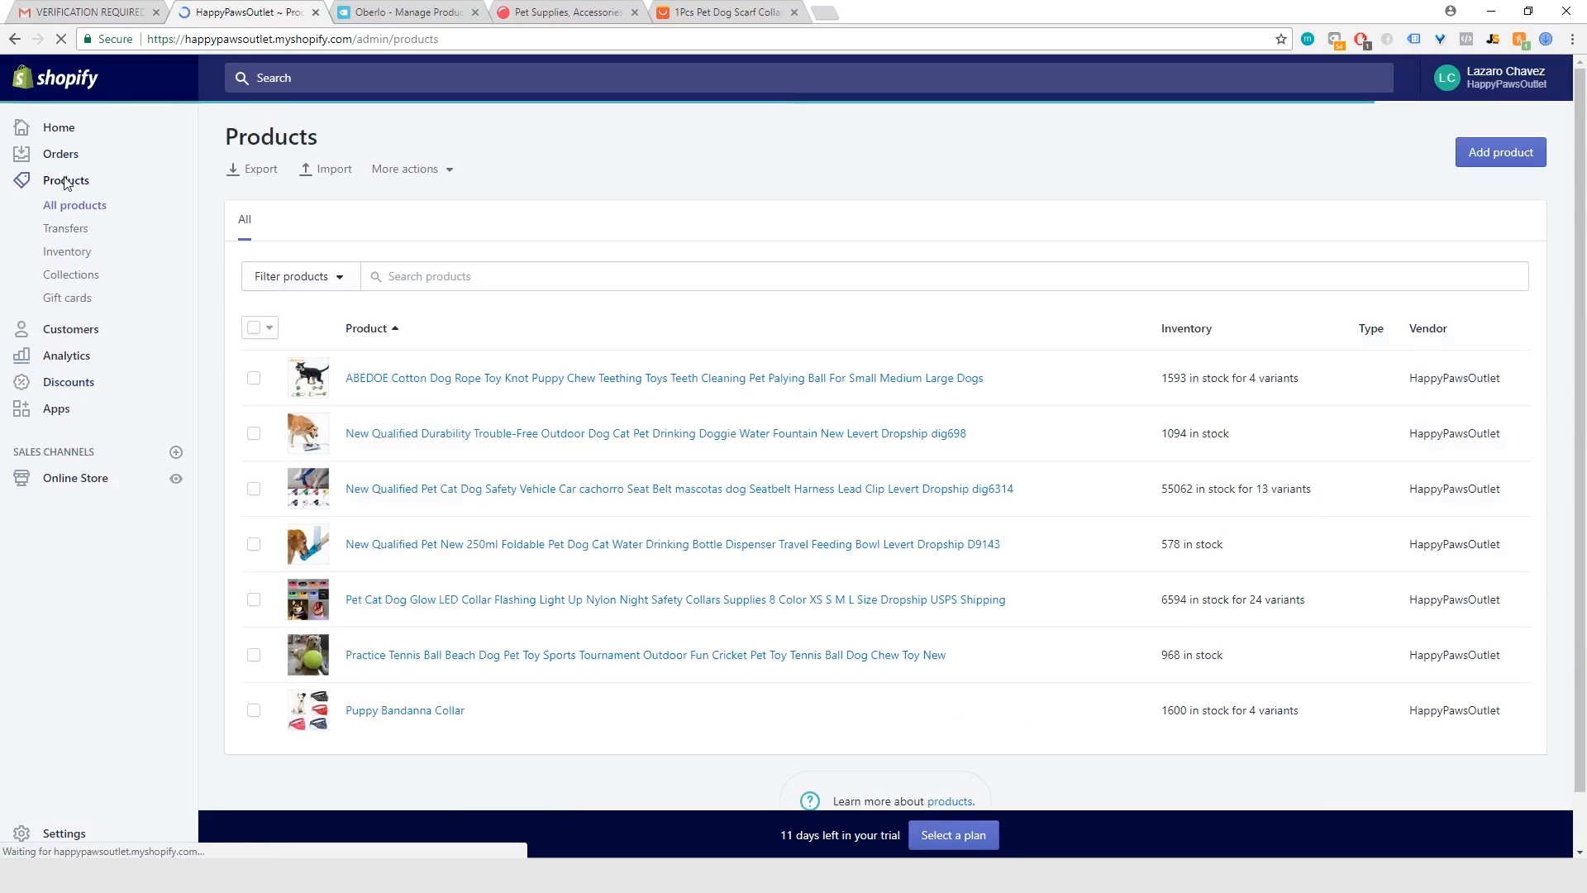
left_click(394, 712)
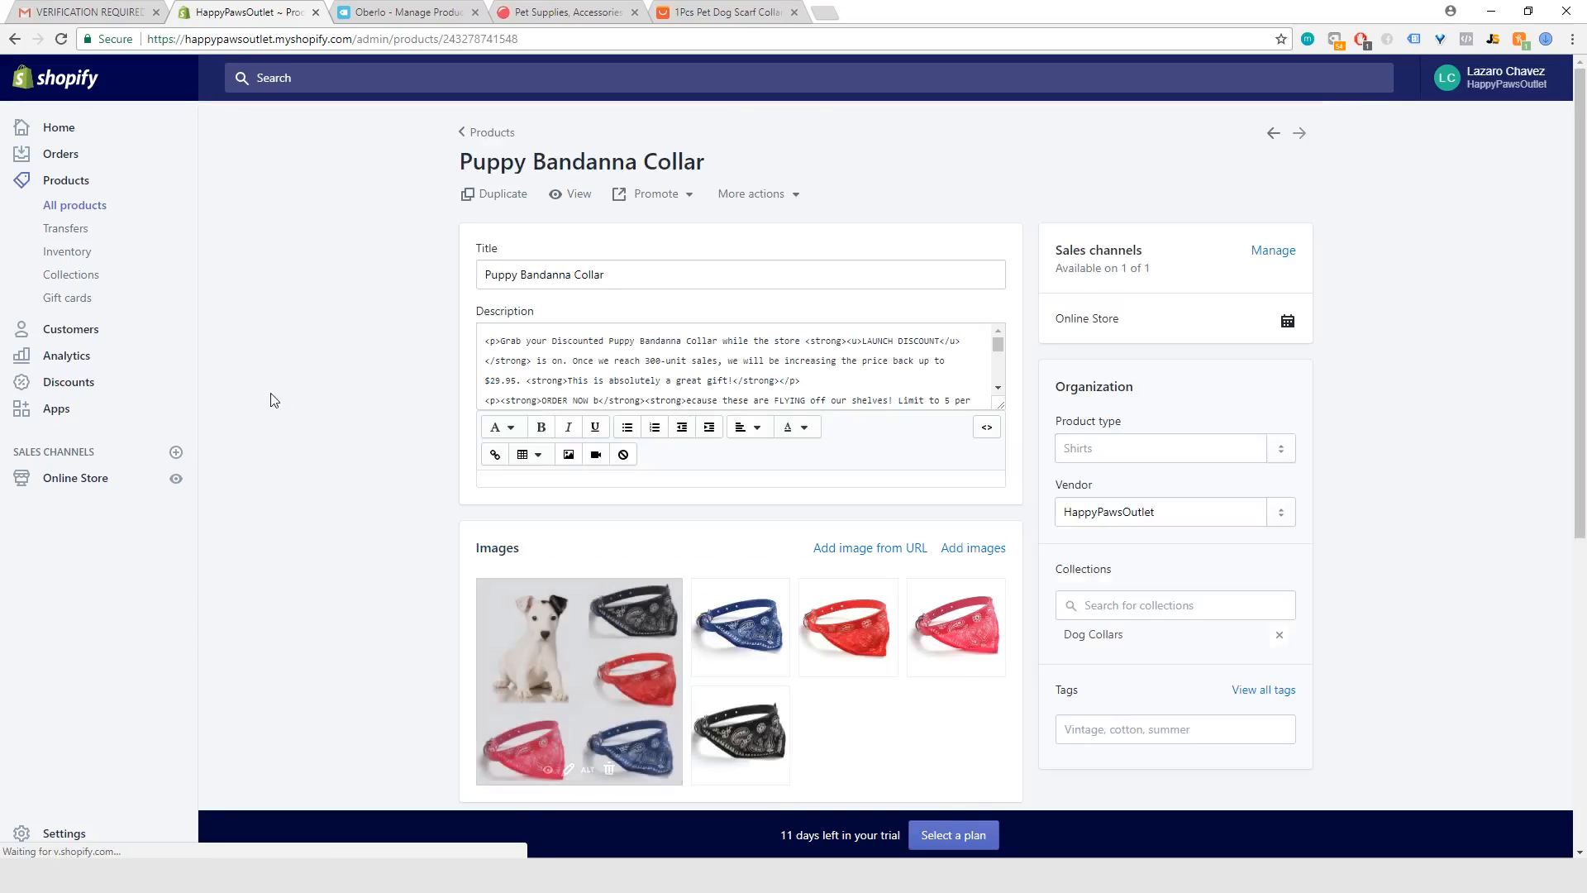
scroll(389, 359, "down", 12)
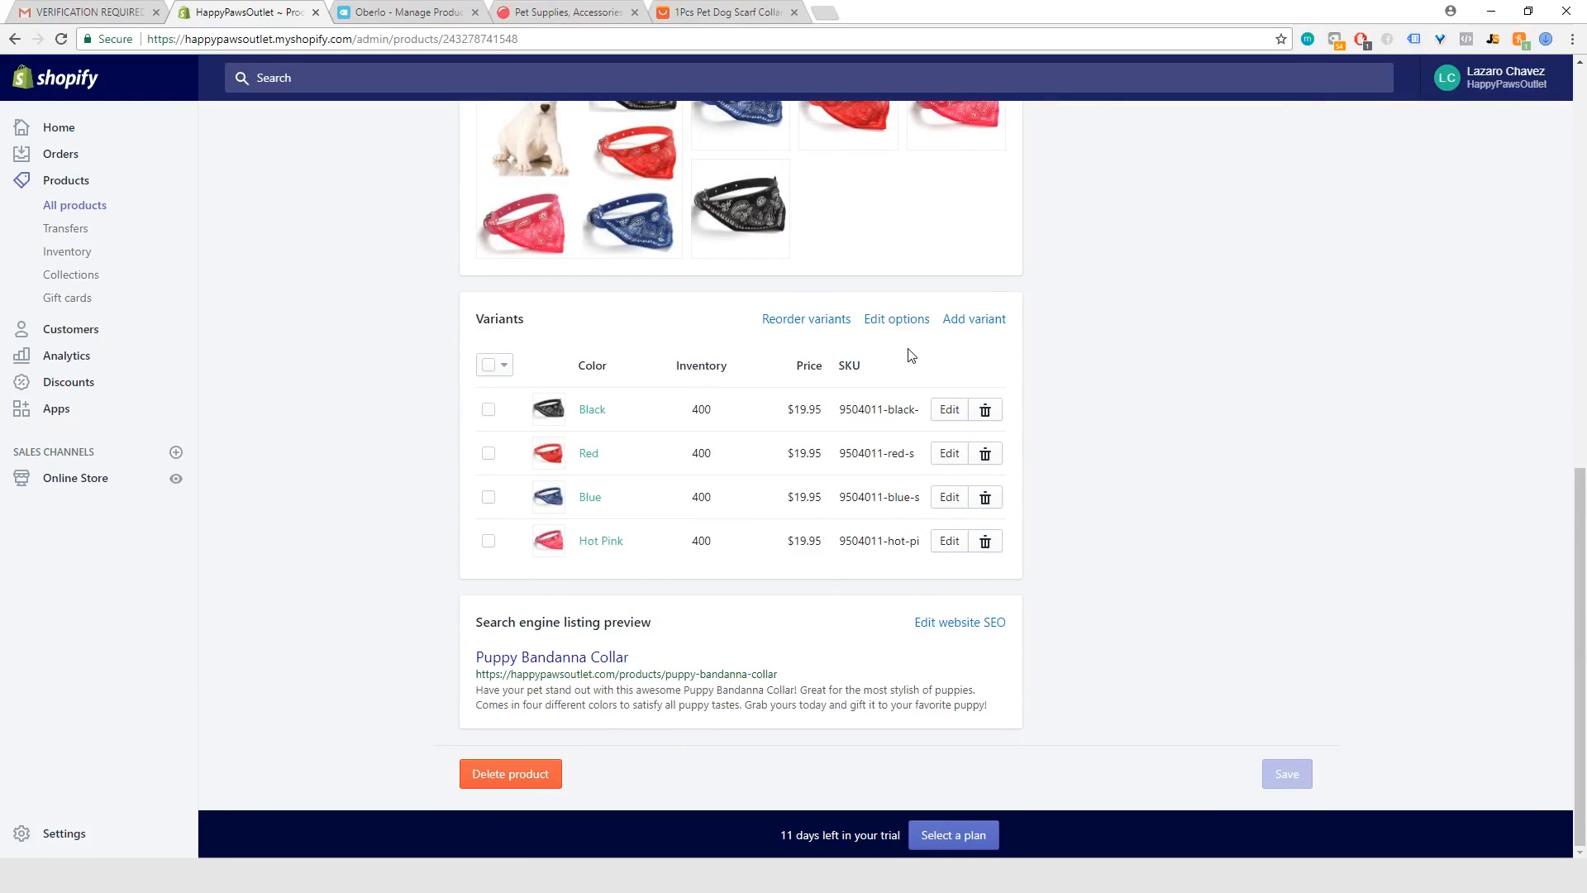
left_click(949, 411)
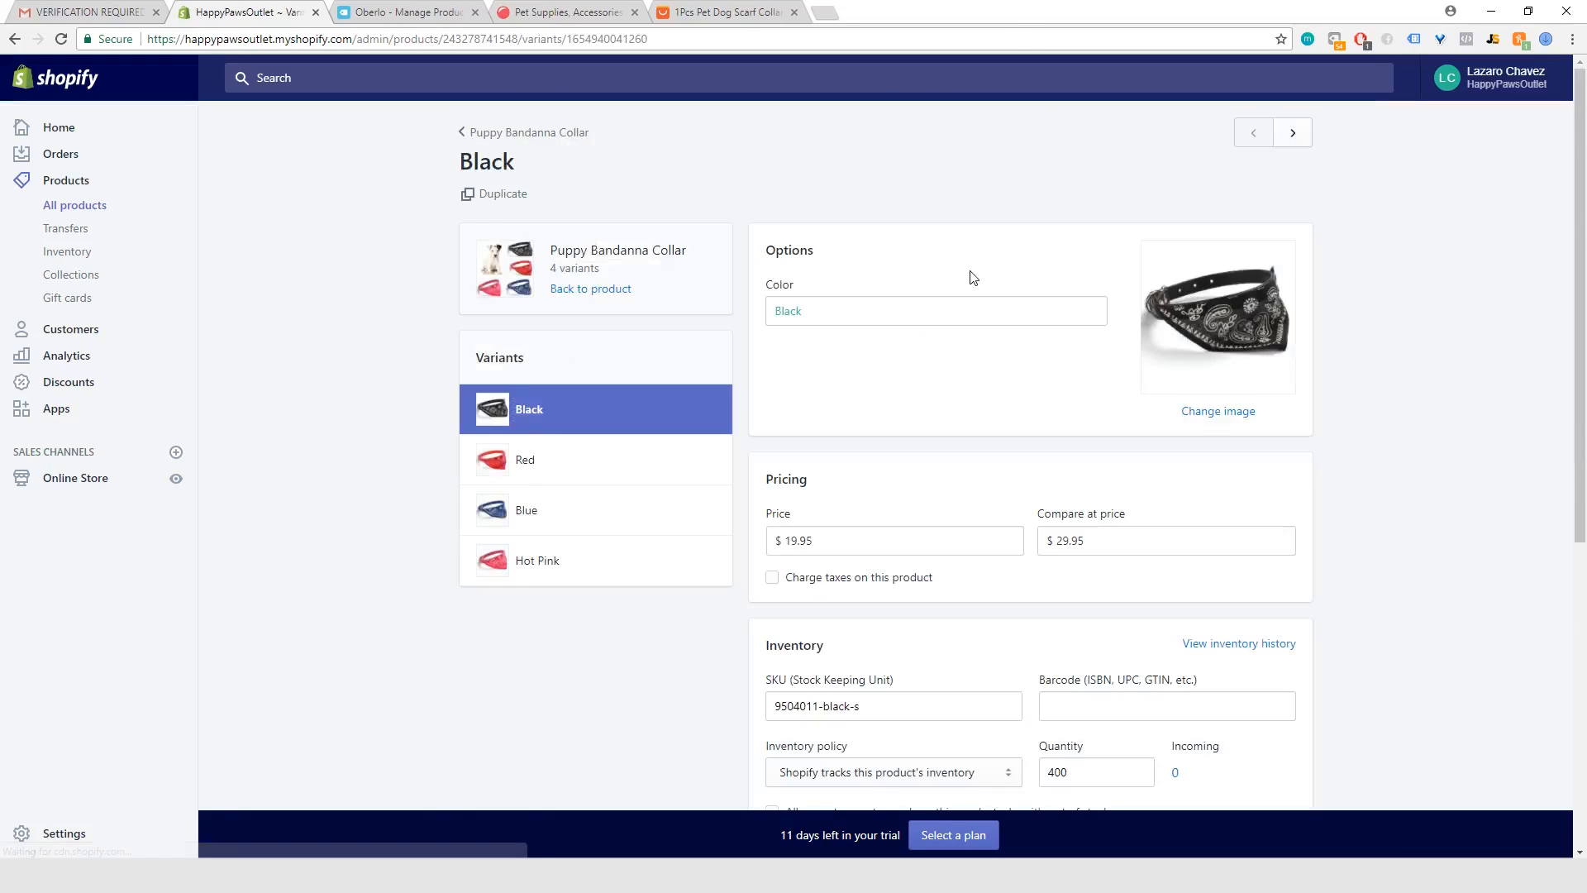
Step: Set the Black variant's shipping weight to 5.0 lb and save the variant
scroll(898, 457, "down", 6)
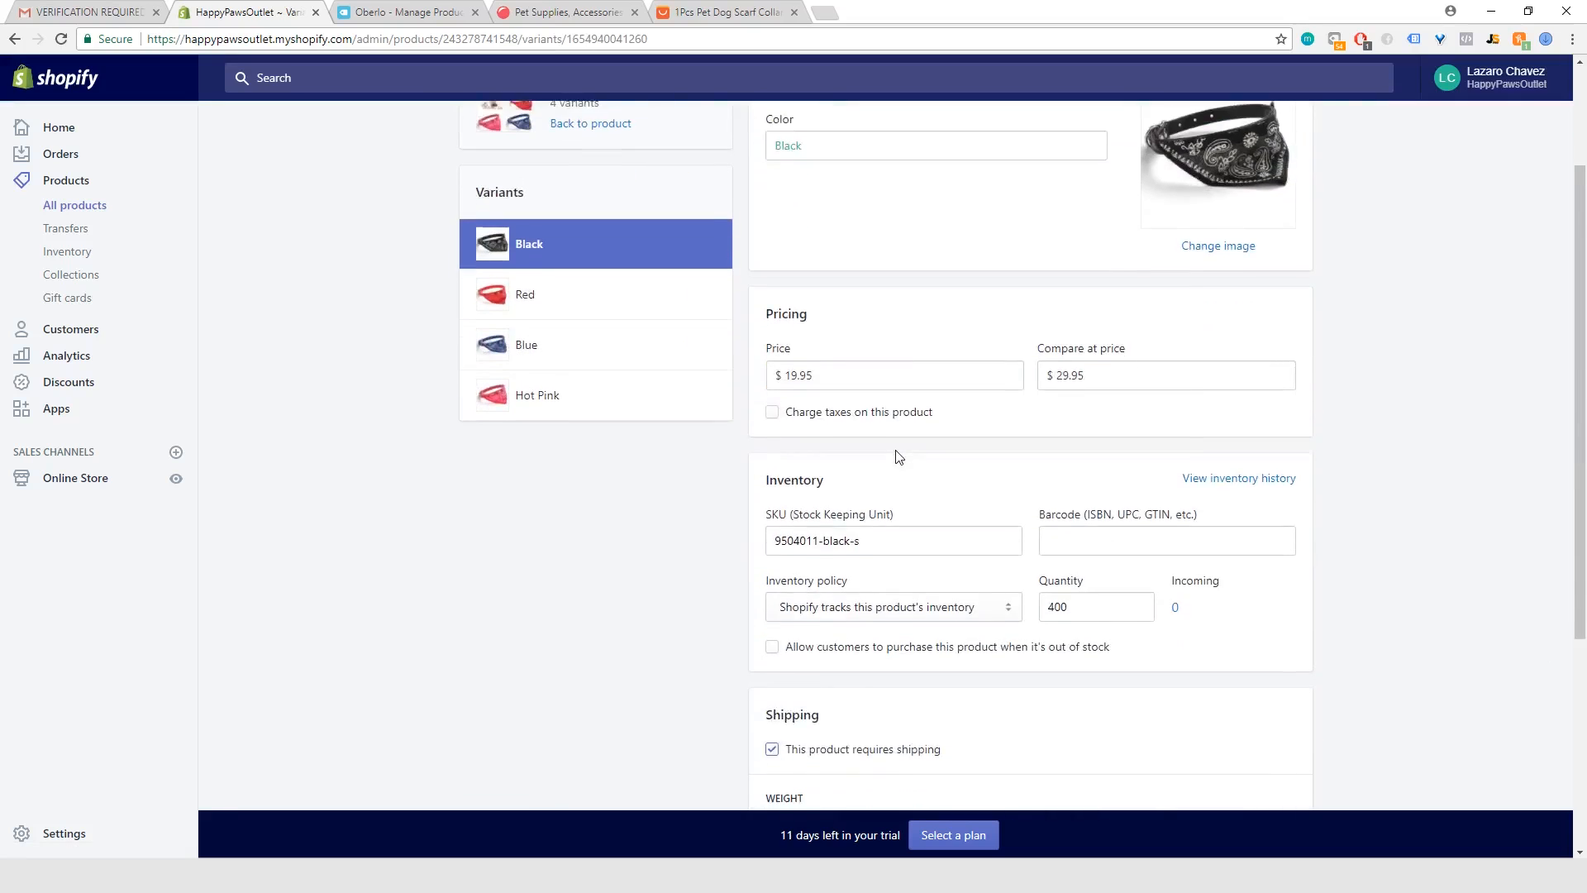
left_click(805, 528)
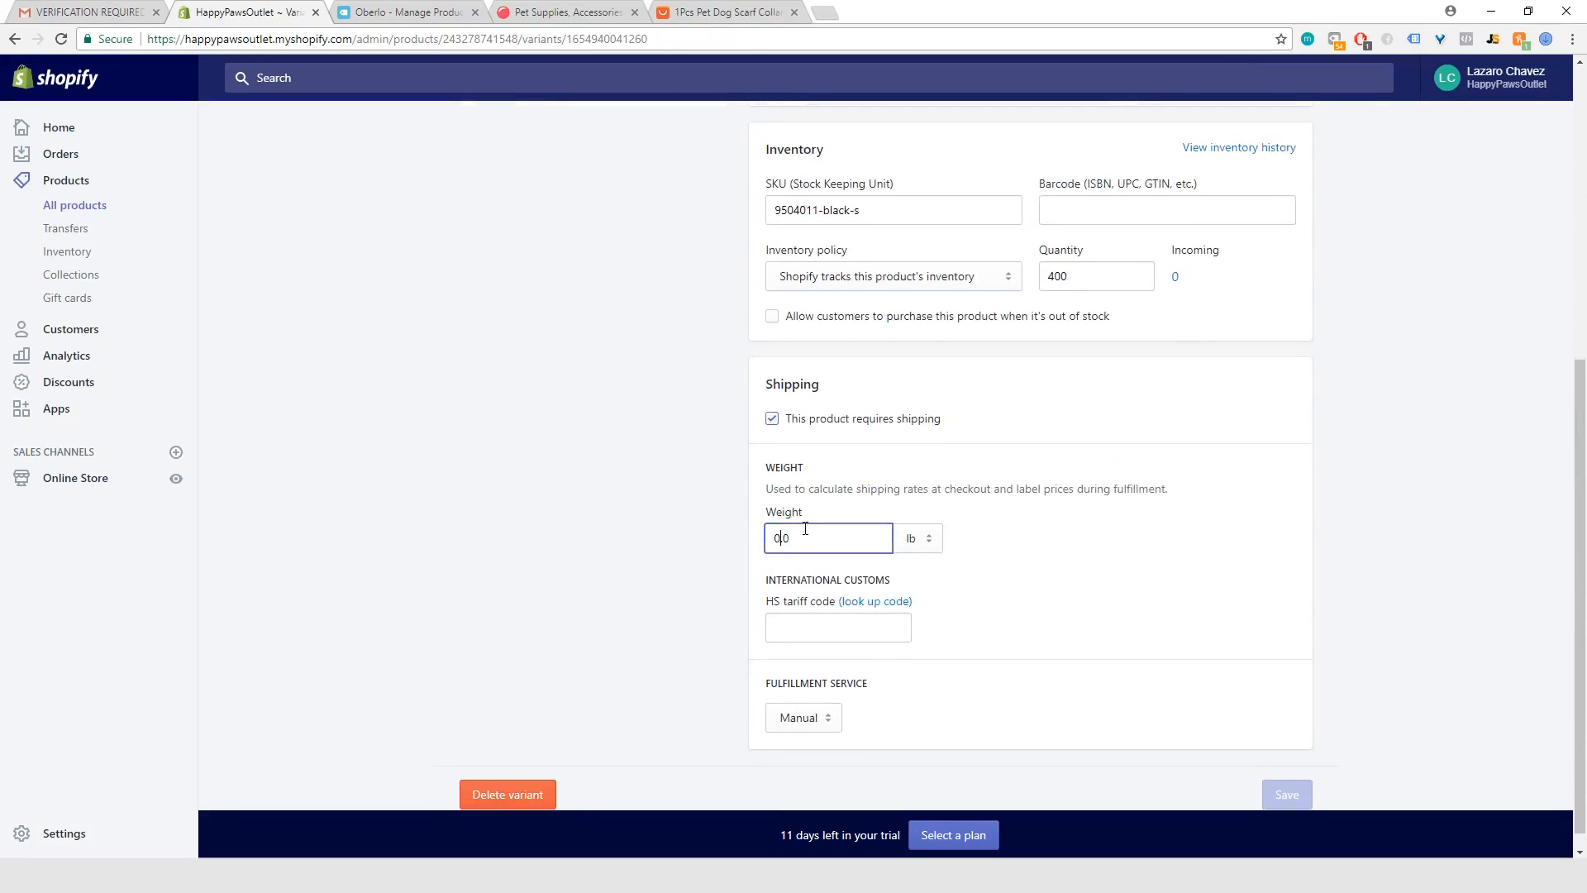
key("Left")
key("Left")
key("BackSpace")
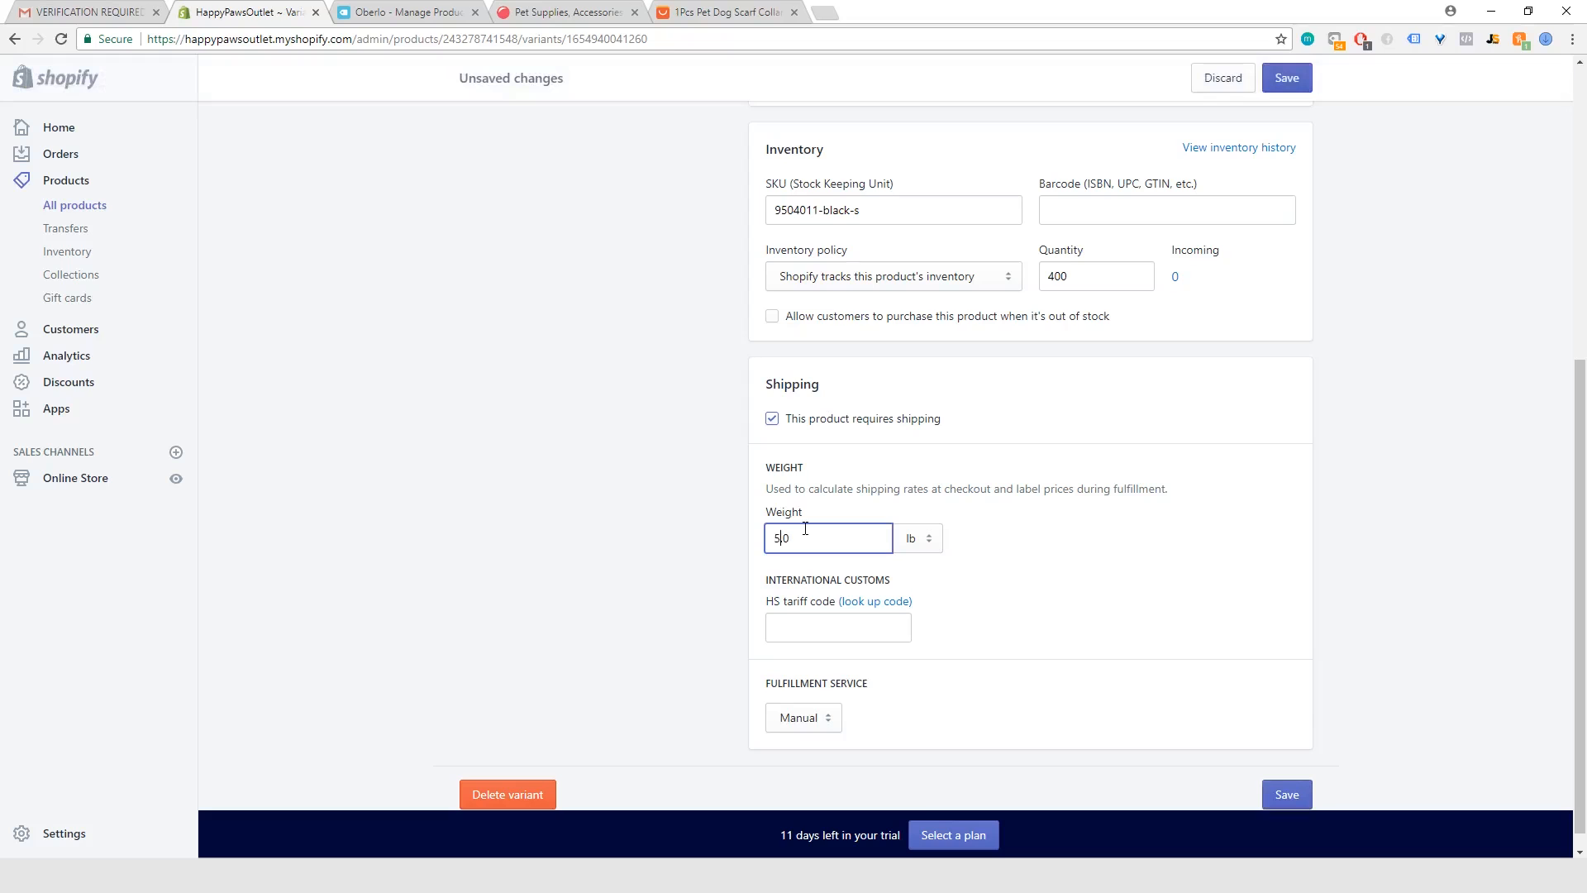
left_click(613, 538)
left_click(1302, 797)
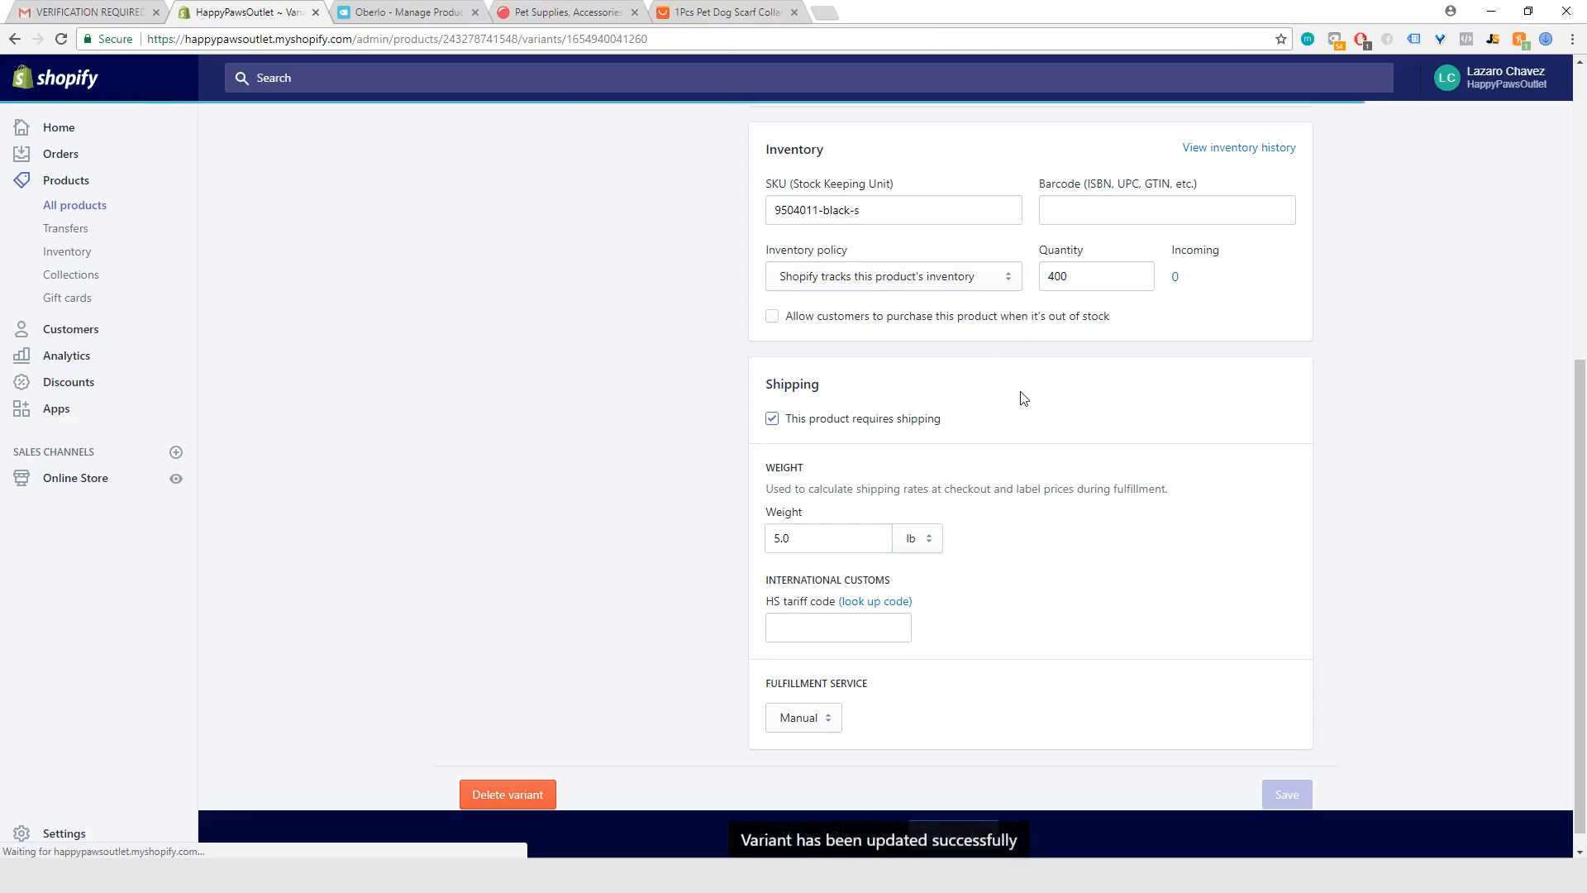
Step: Set the shipping weight of the Puppy Bandanna Collar's Red variant to 5.0 lb and save the variant
scroll(1022, 398, "up", 6)
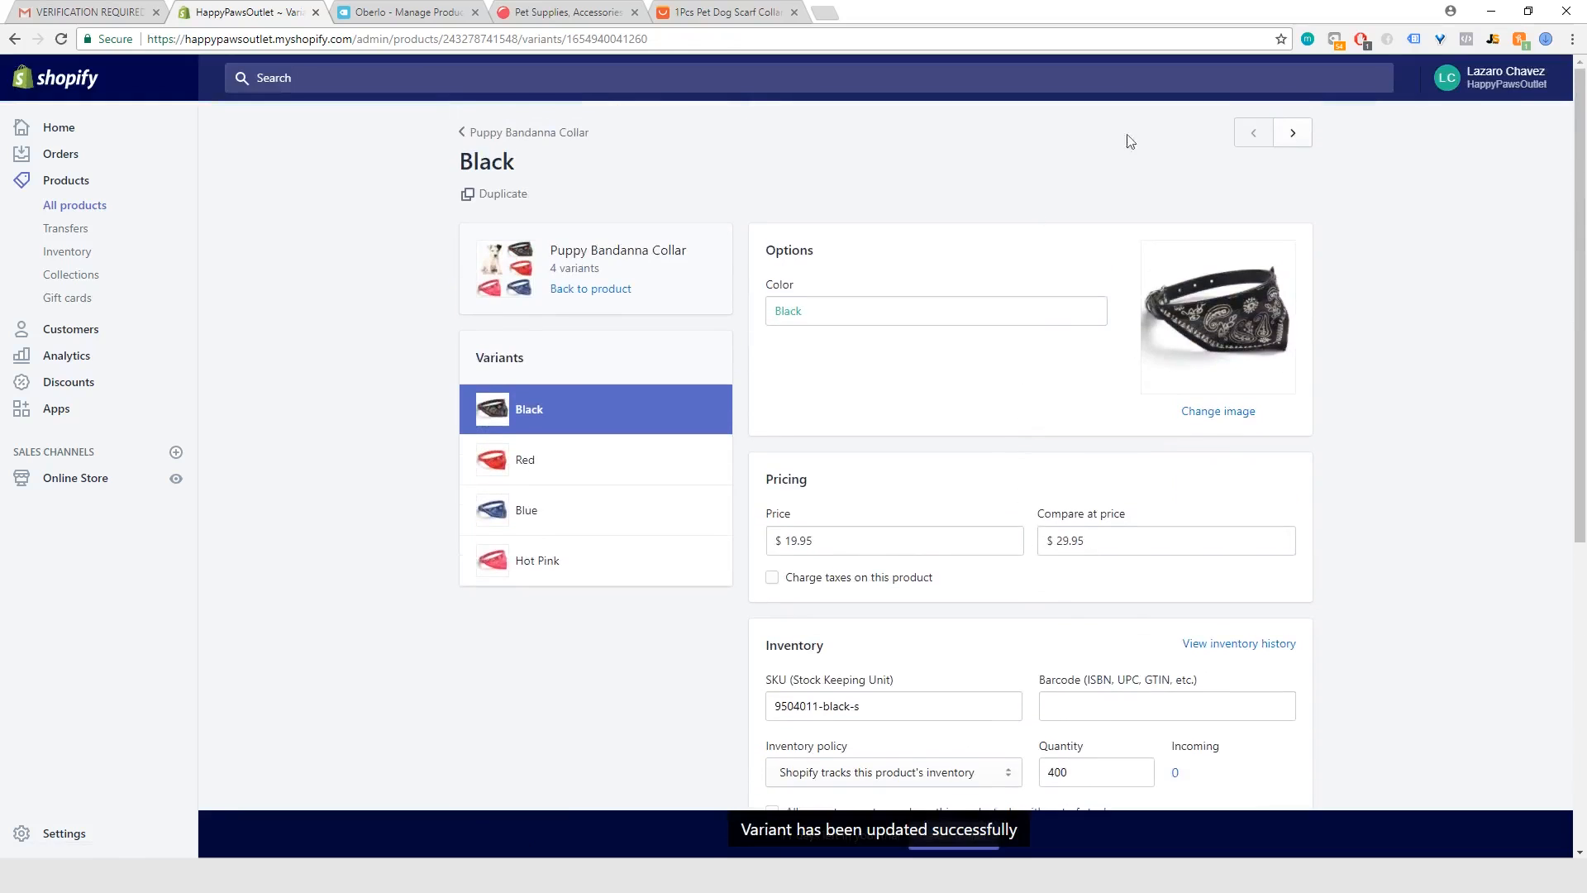
left_click(1293, 133)
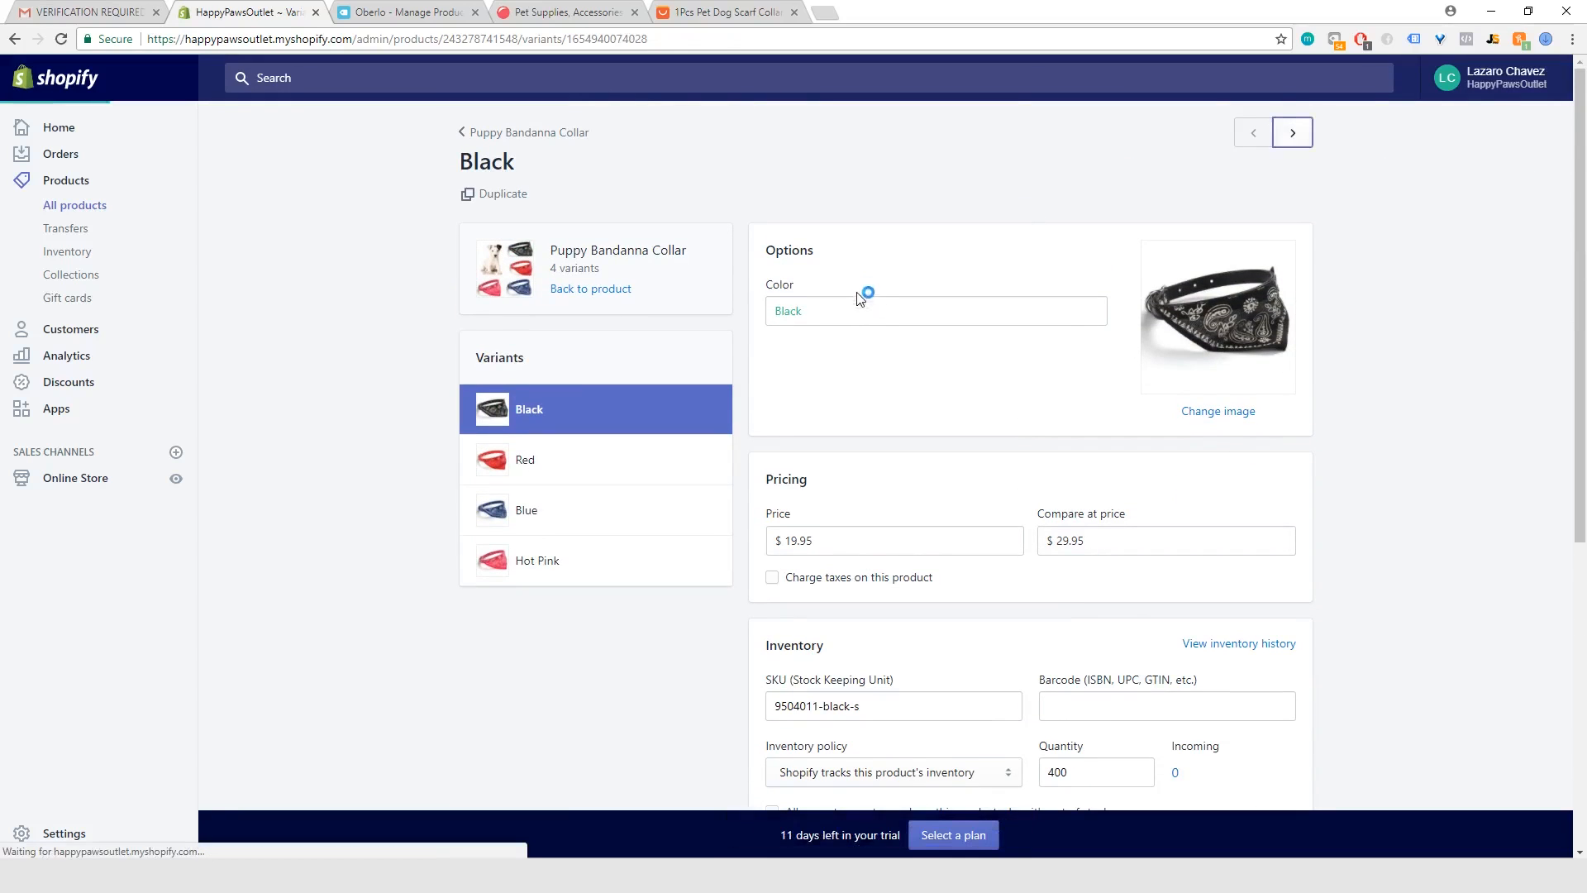
scroll(864, 394, "down", 6)
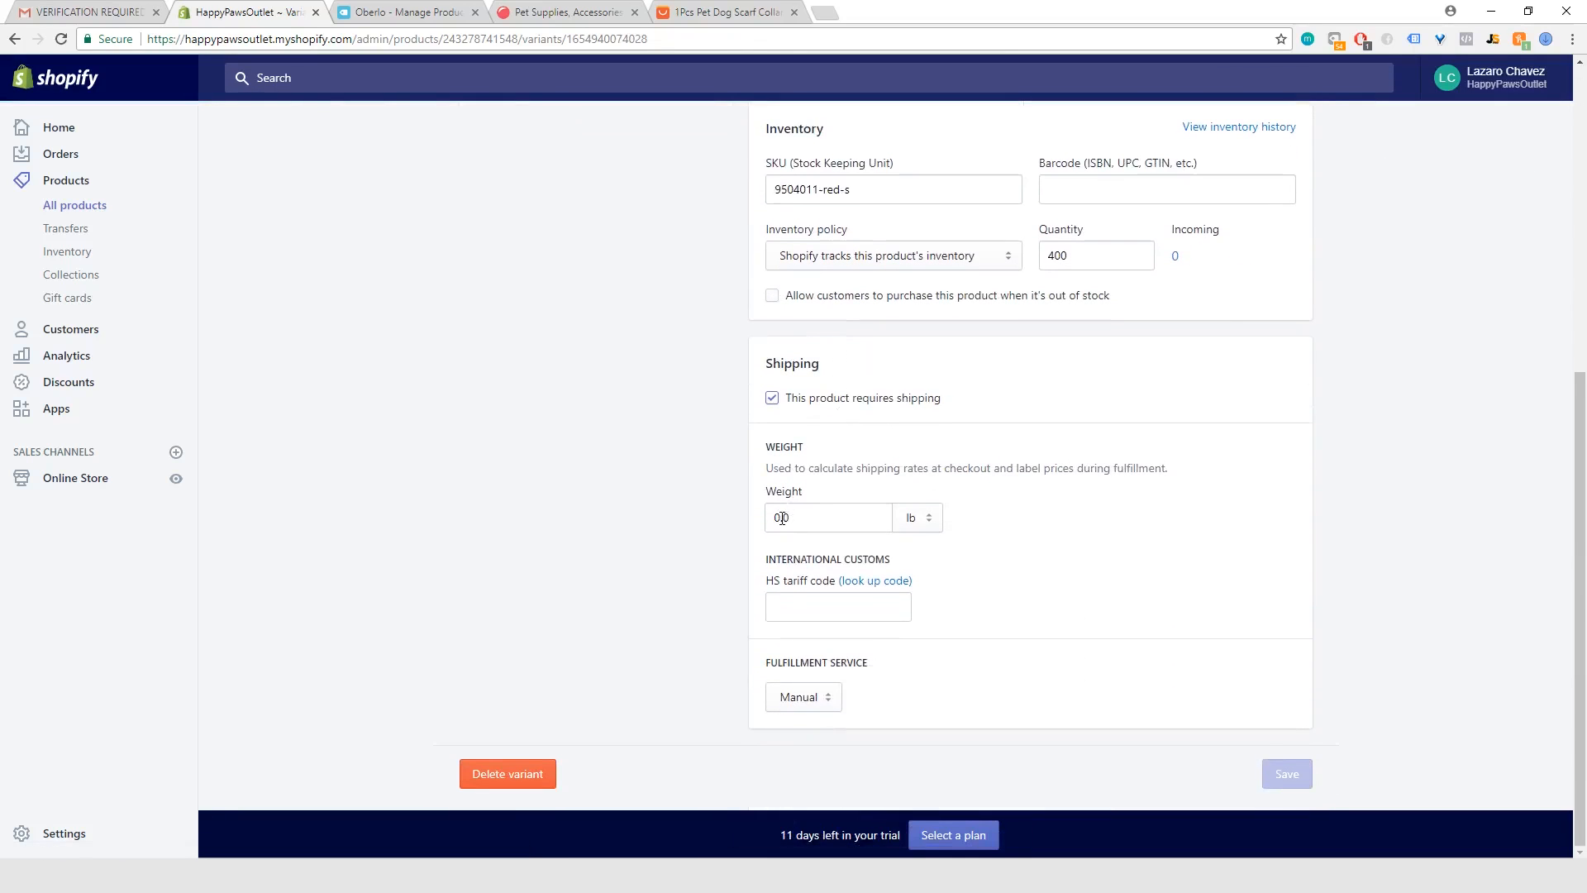
left_click(782, 518)
key("BackSpace")
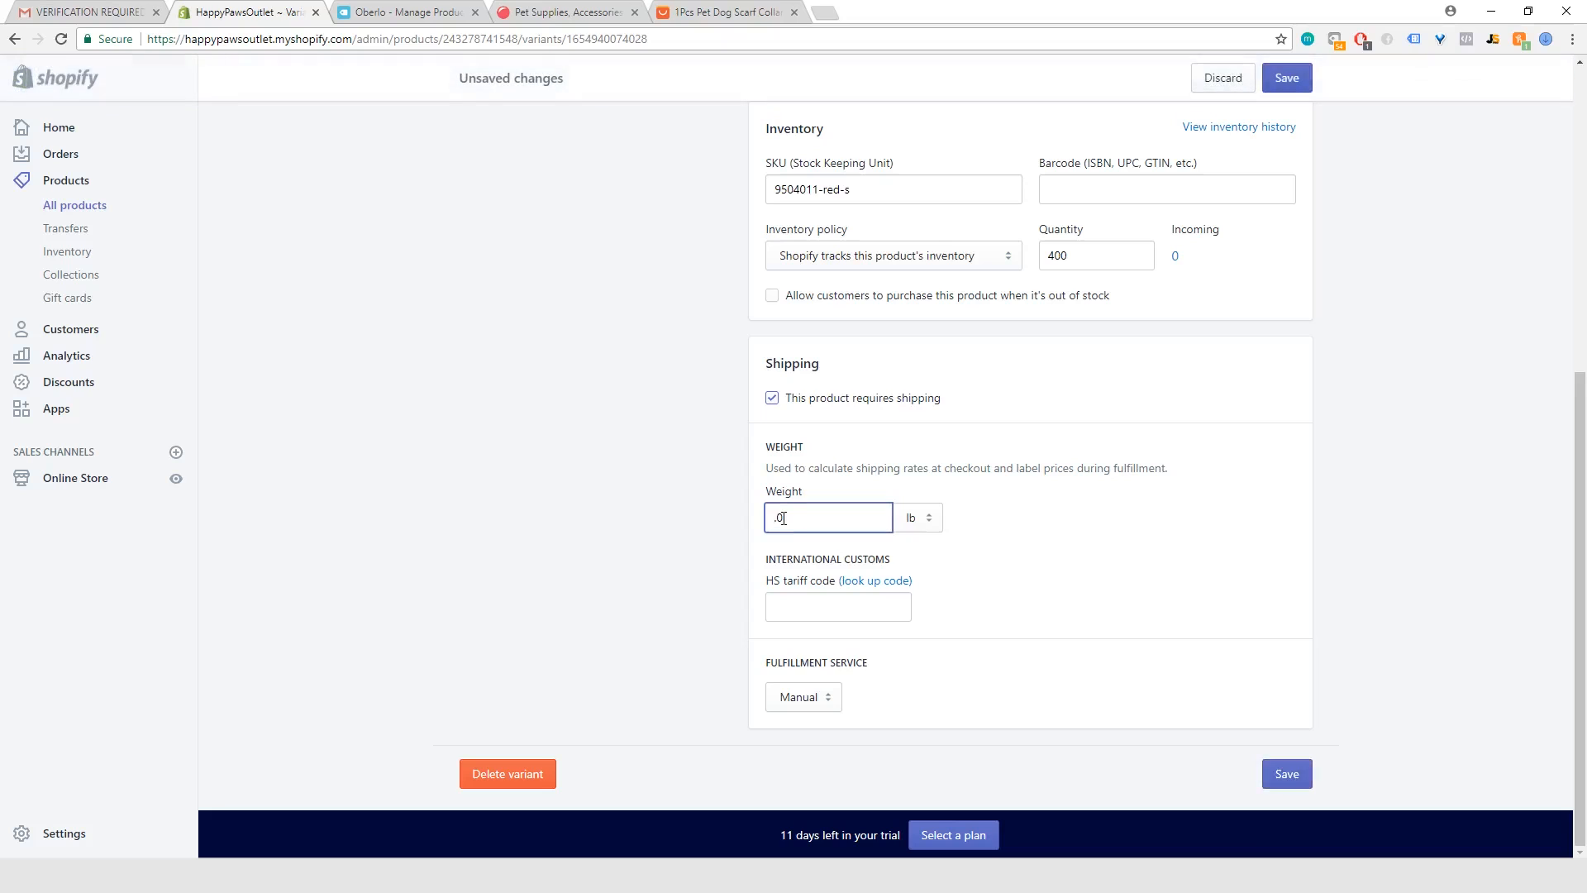
type("5")
left_click(1288, 773)
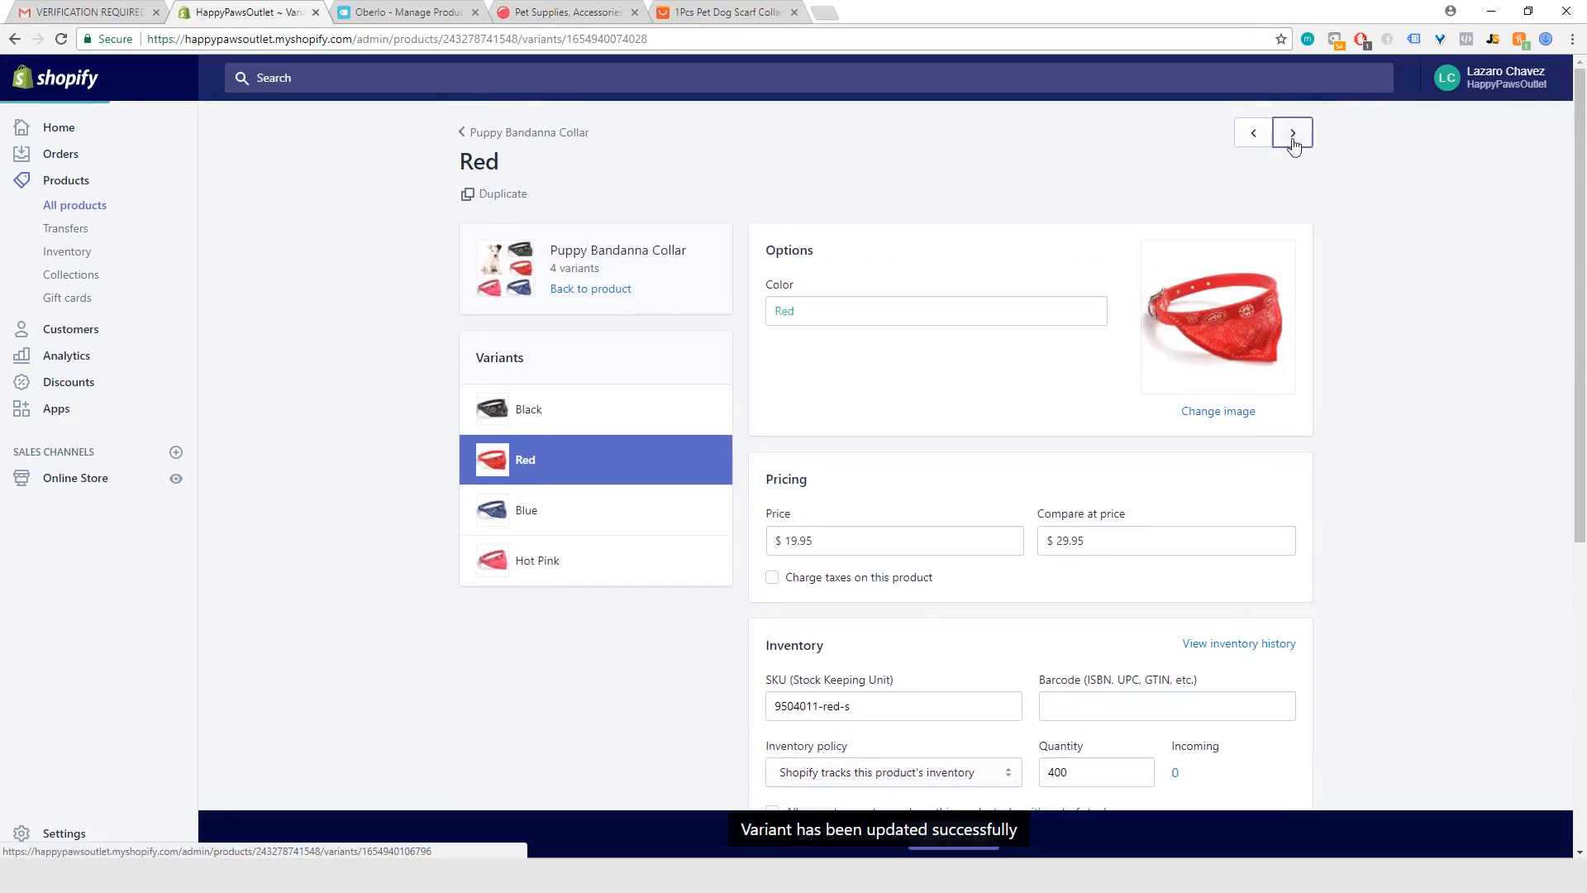
Step: Replace the shipping weight of the Puppy Bandanna Collar's Blue variant and save the variant
left_click(1294, 139)
scroll(892, 365, "down", 6)
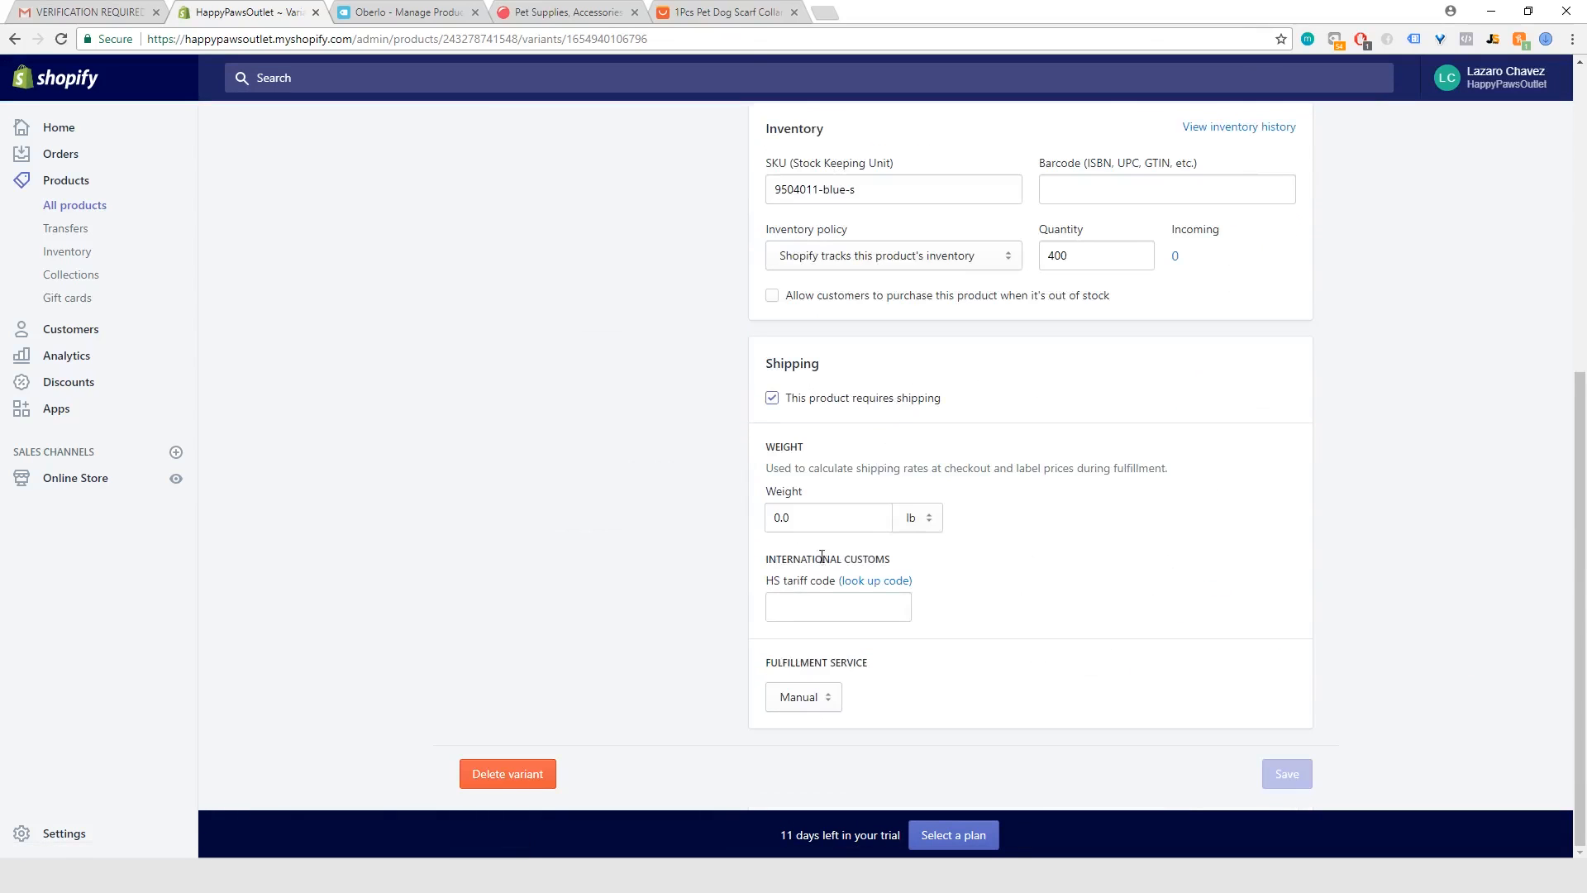
left_click(779, 517)
key("BackSpace")
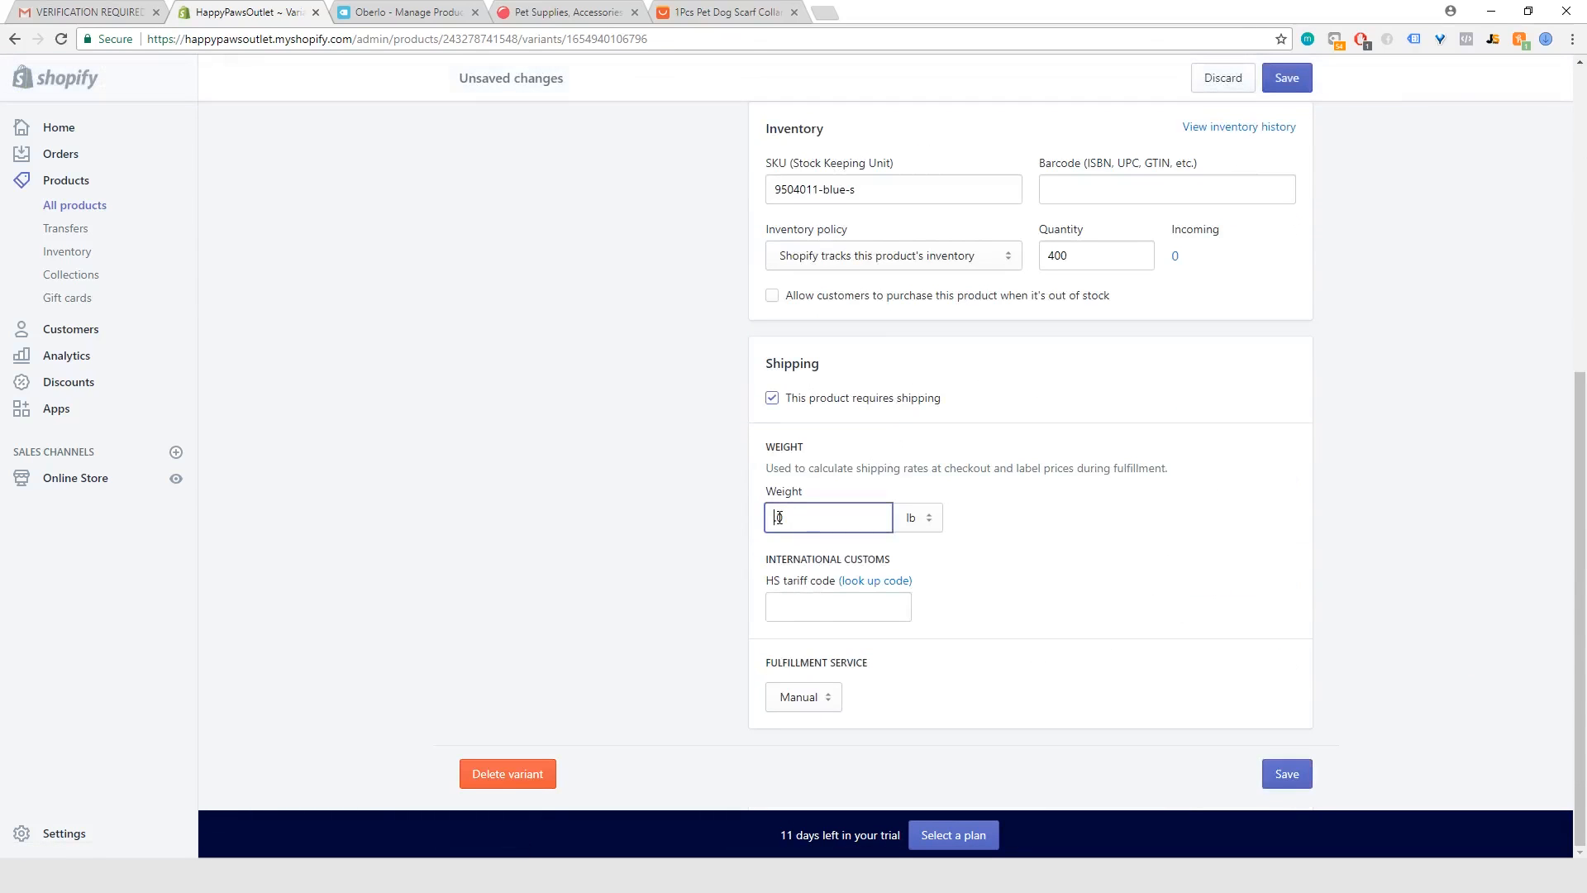
left_click(1288, 773)
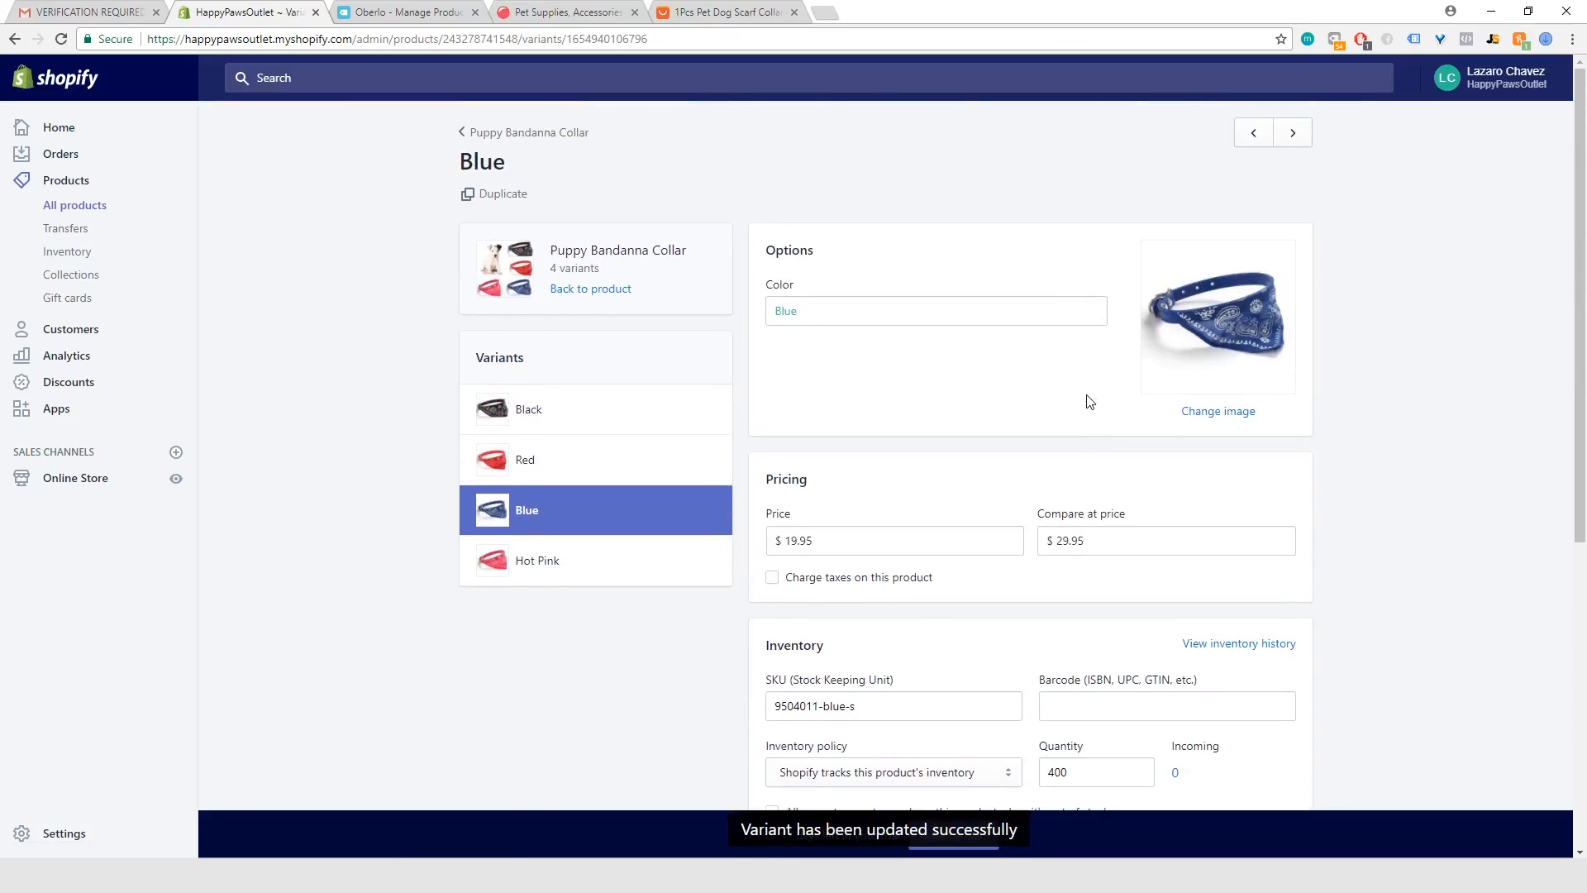
Step: Set the shipping weight of the Puppy Bandanna Collar's Hot Pink variant to 5.0 lb and save the variant
left_click(1293, 133)
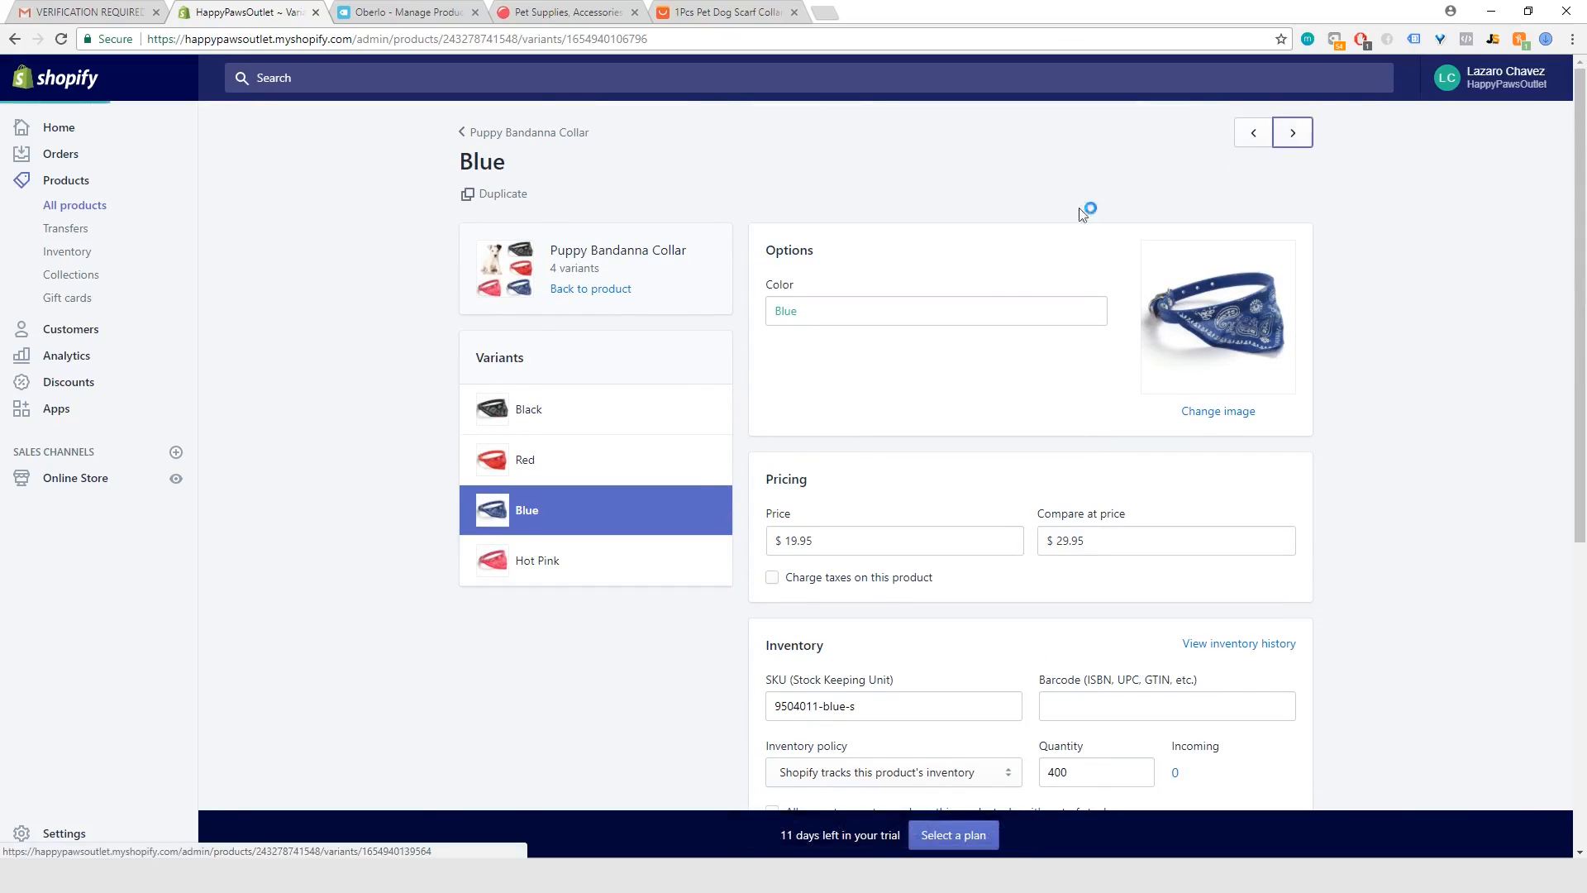
scroll(844, 410, "down", 3)
scroll(843, 410, "down", 4)
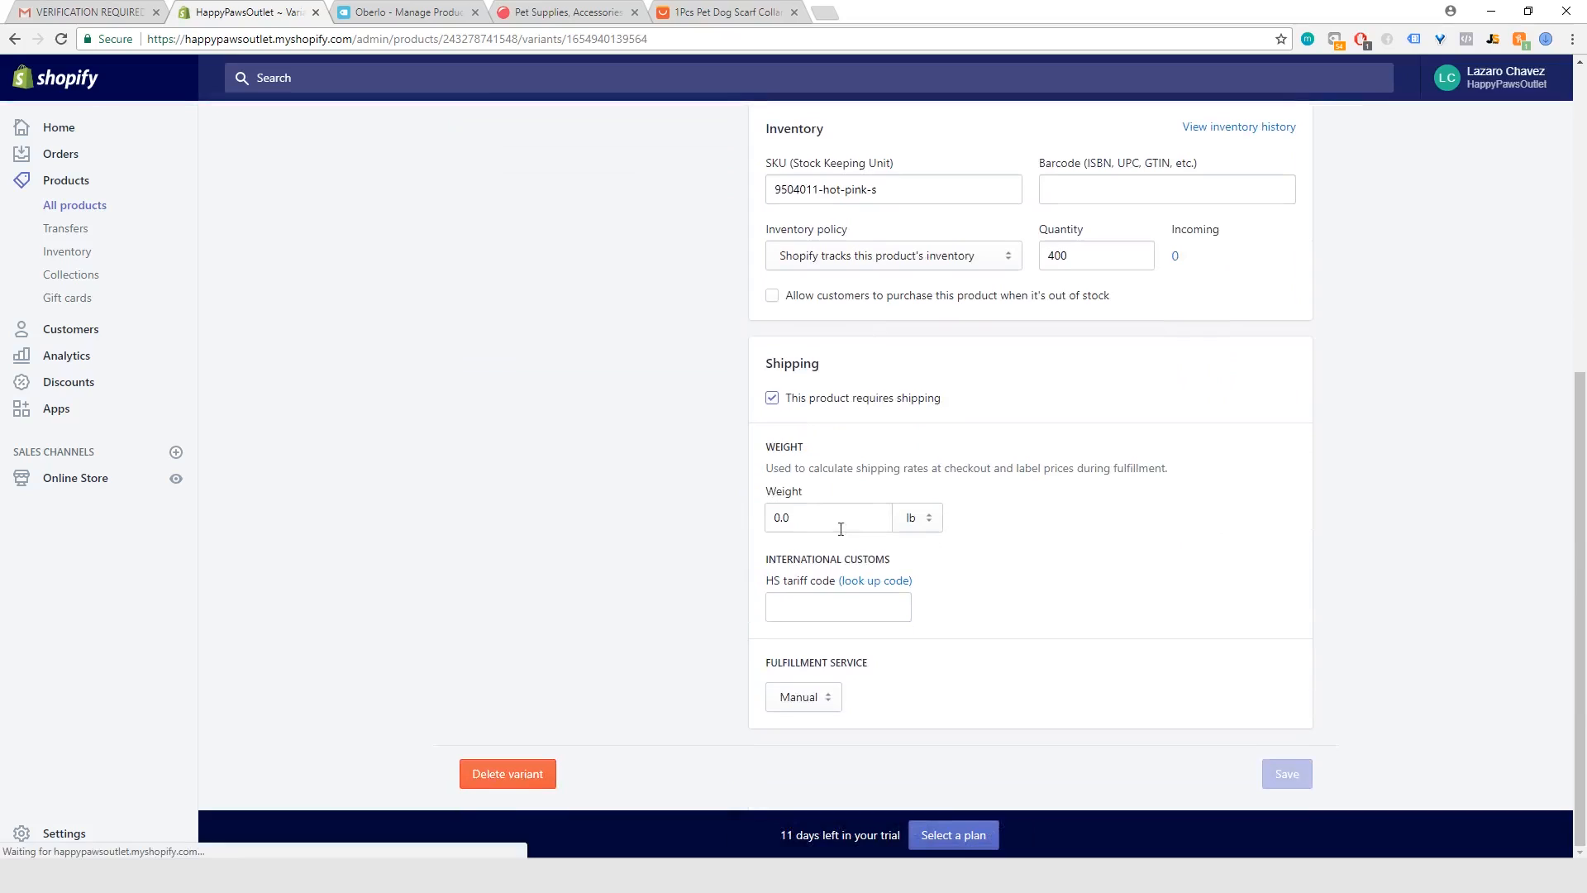
left_click(779, 518)
key("Delete")
key("Delete")
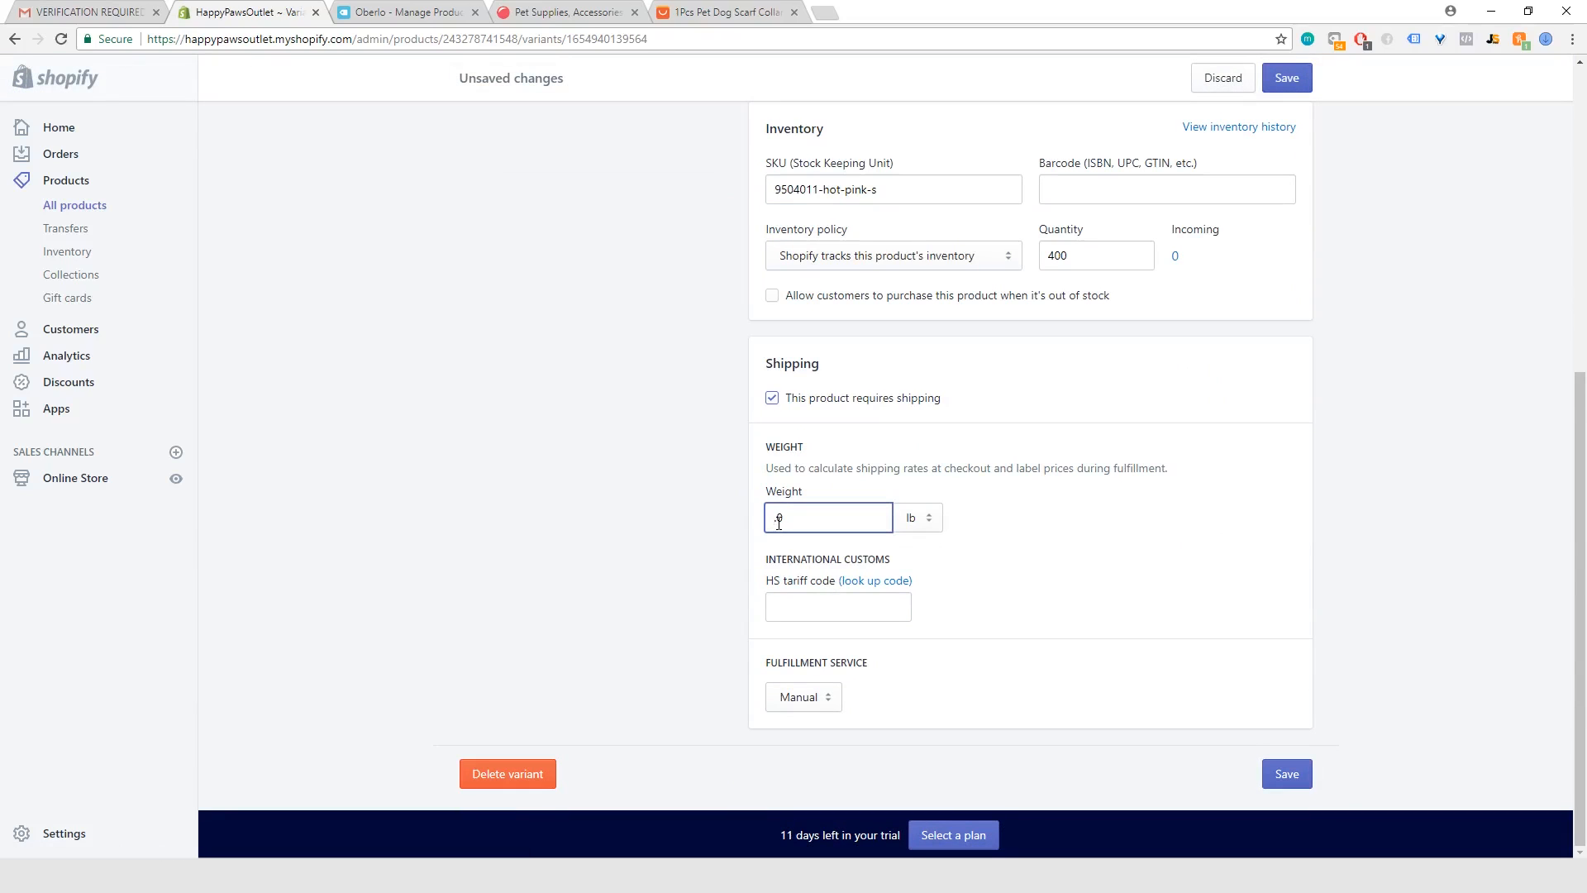
type("5.")
left_click(1282, 777)
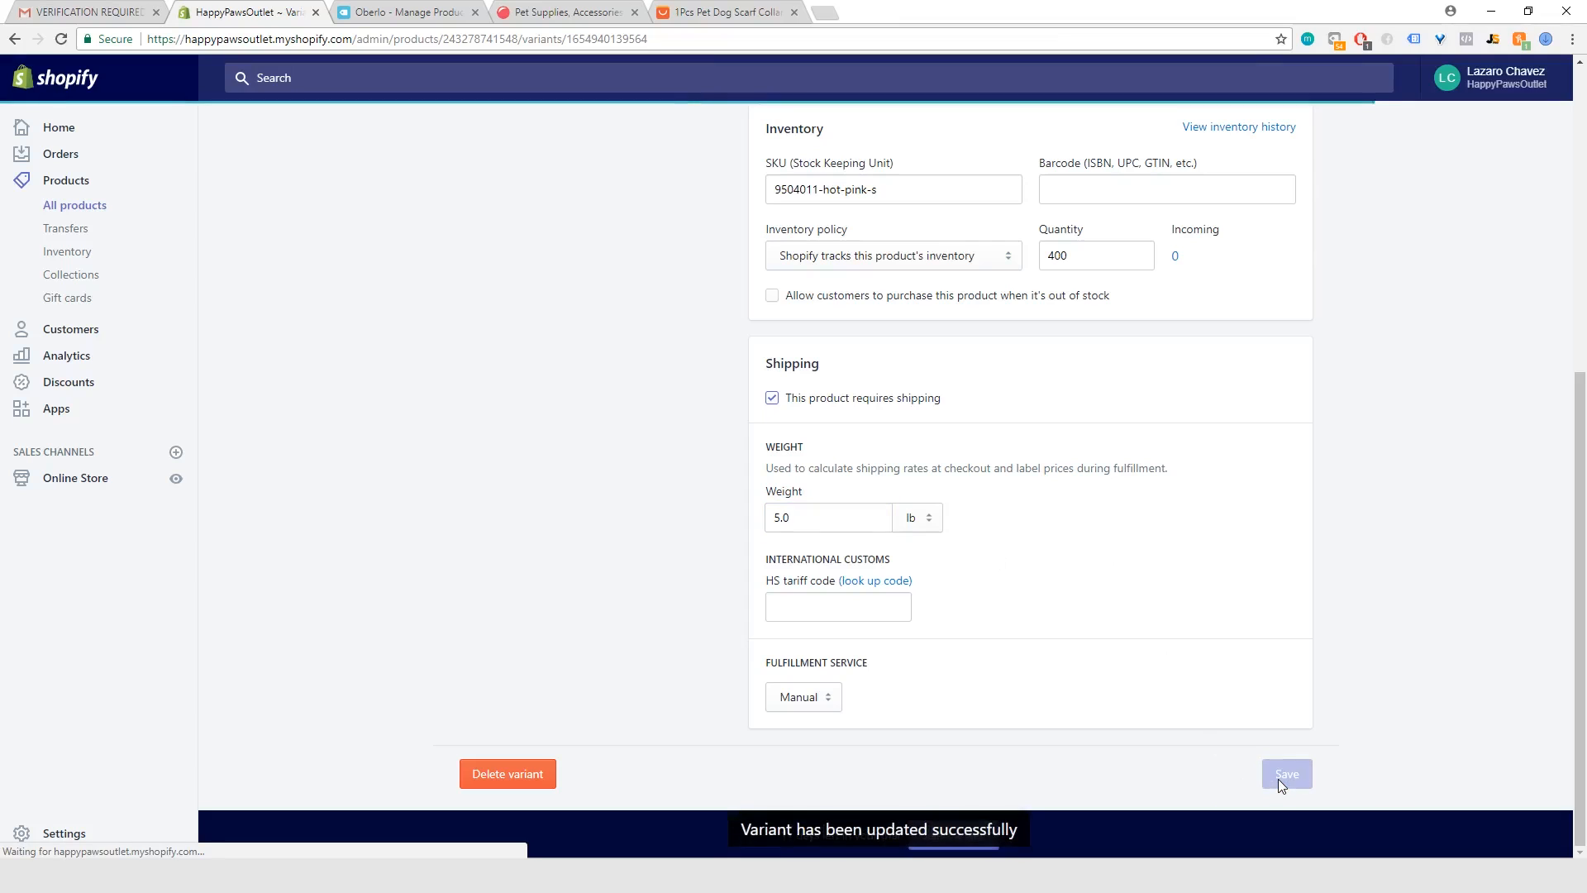
Step: Review the Hot Pink variant's details, then return to the Puppy Bandanna Collar product page and examine its images and variant list
scroll(1179, 648, "up", 2)
scroll(1179, 647, "up", 5)
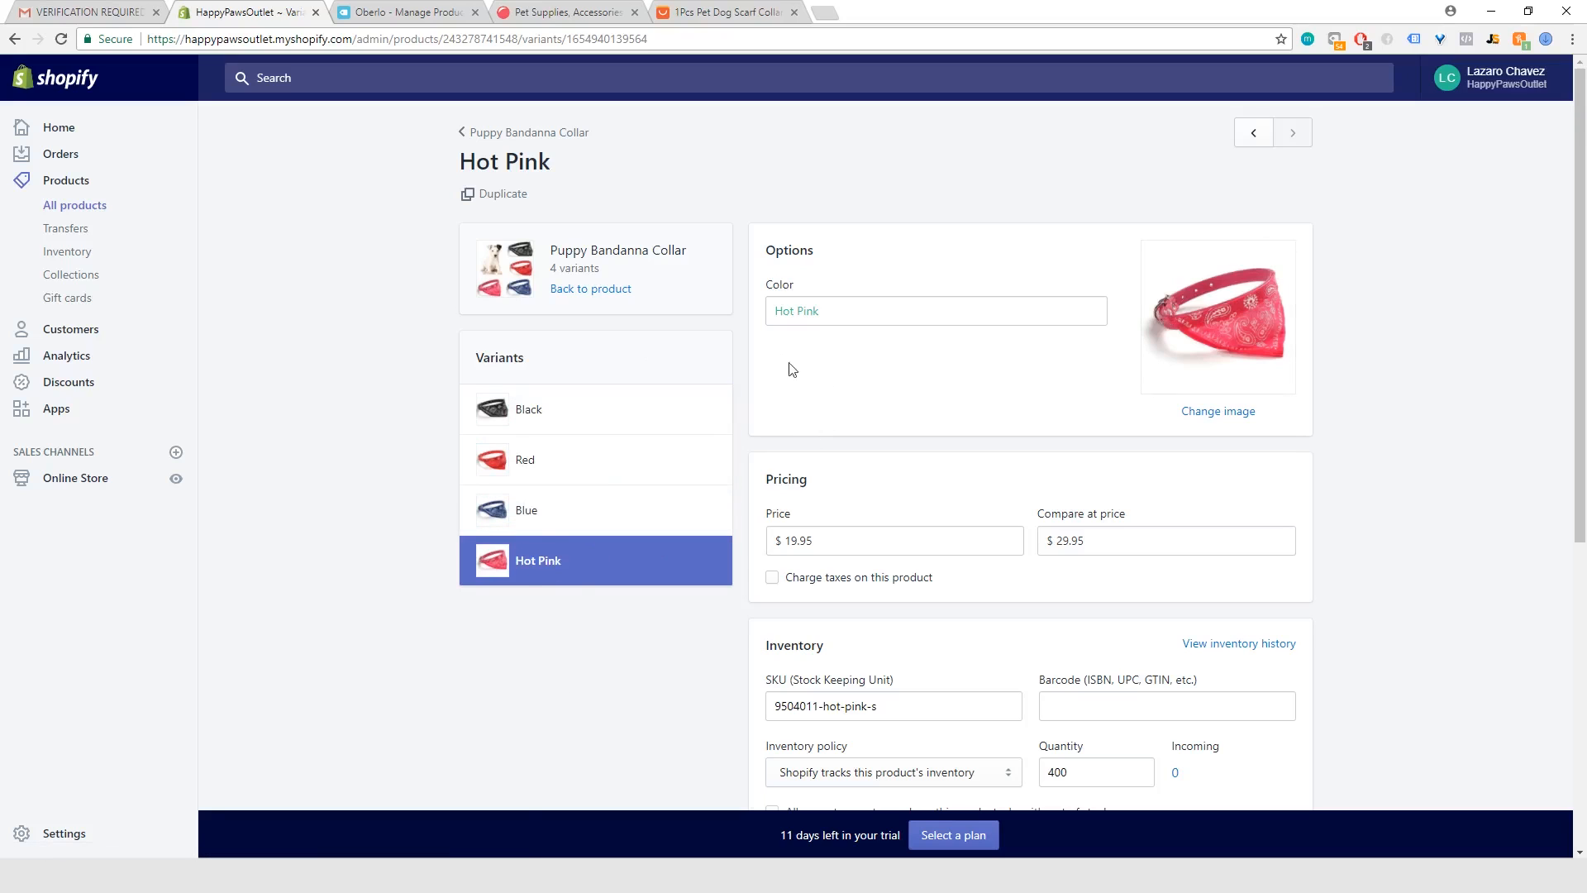
scroll(556, 414, "down", 6)
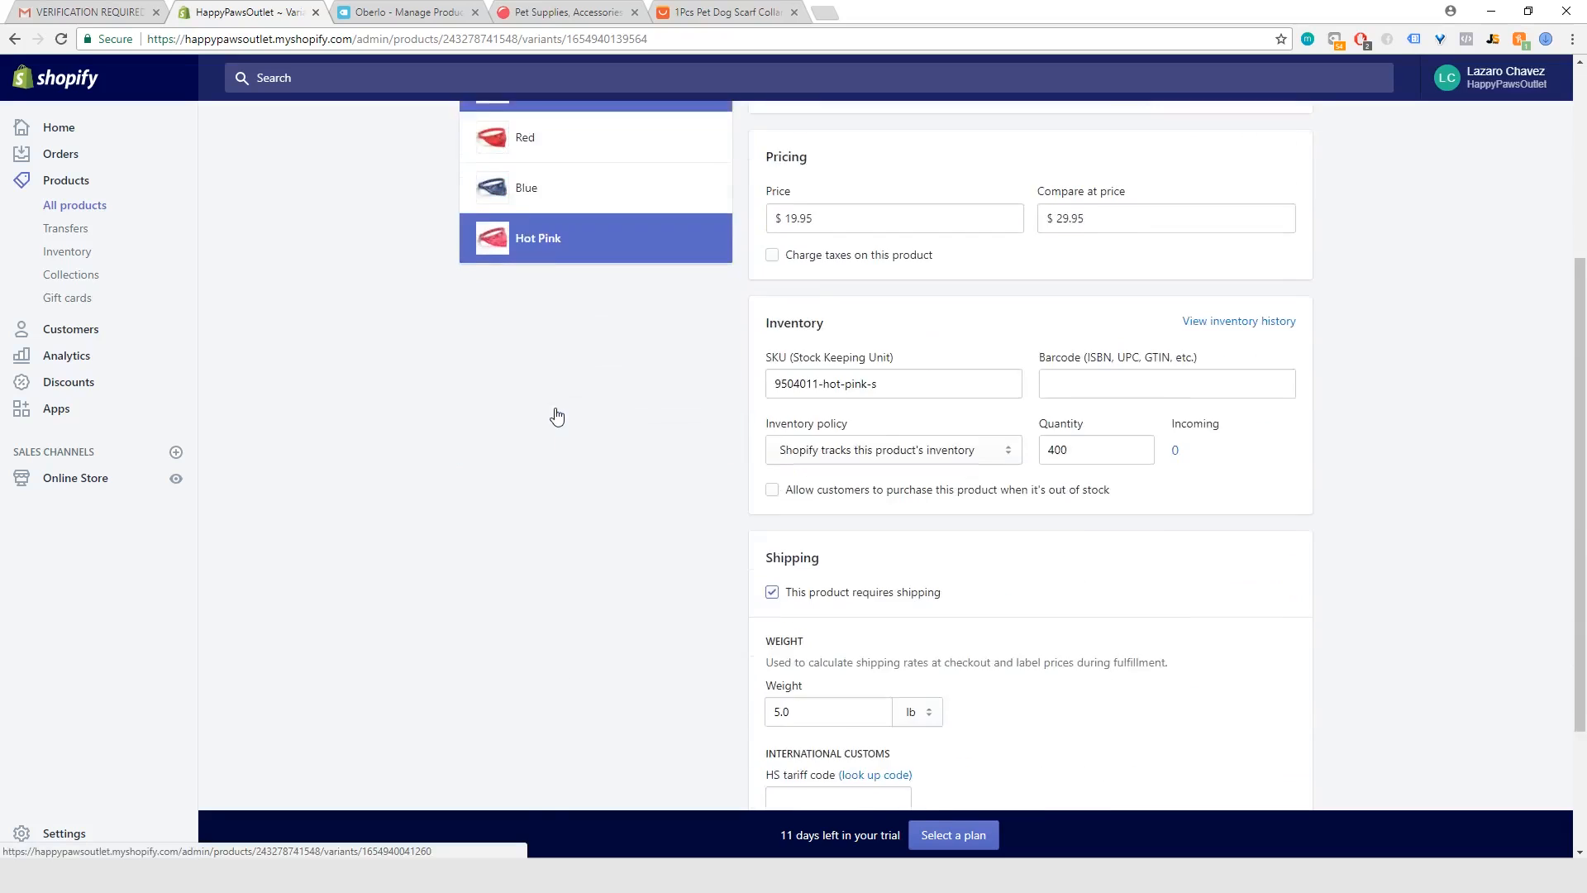
scroll(954, 558, "up", 6)
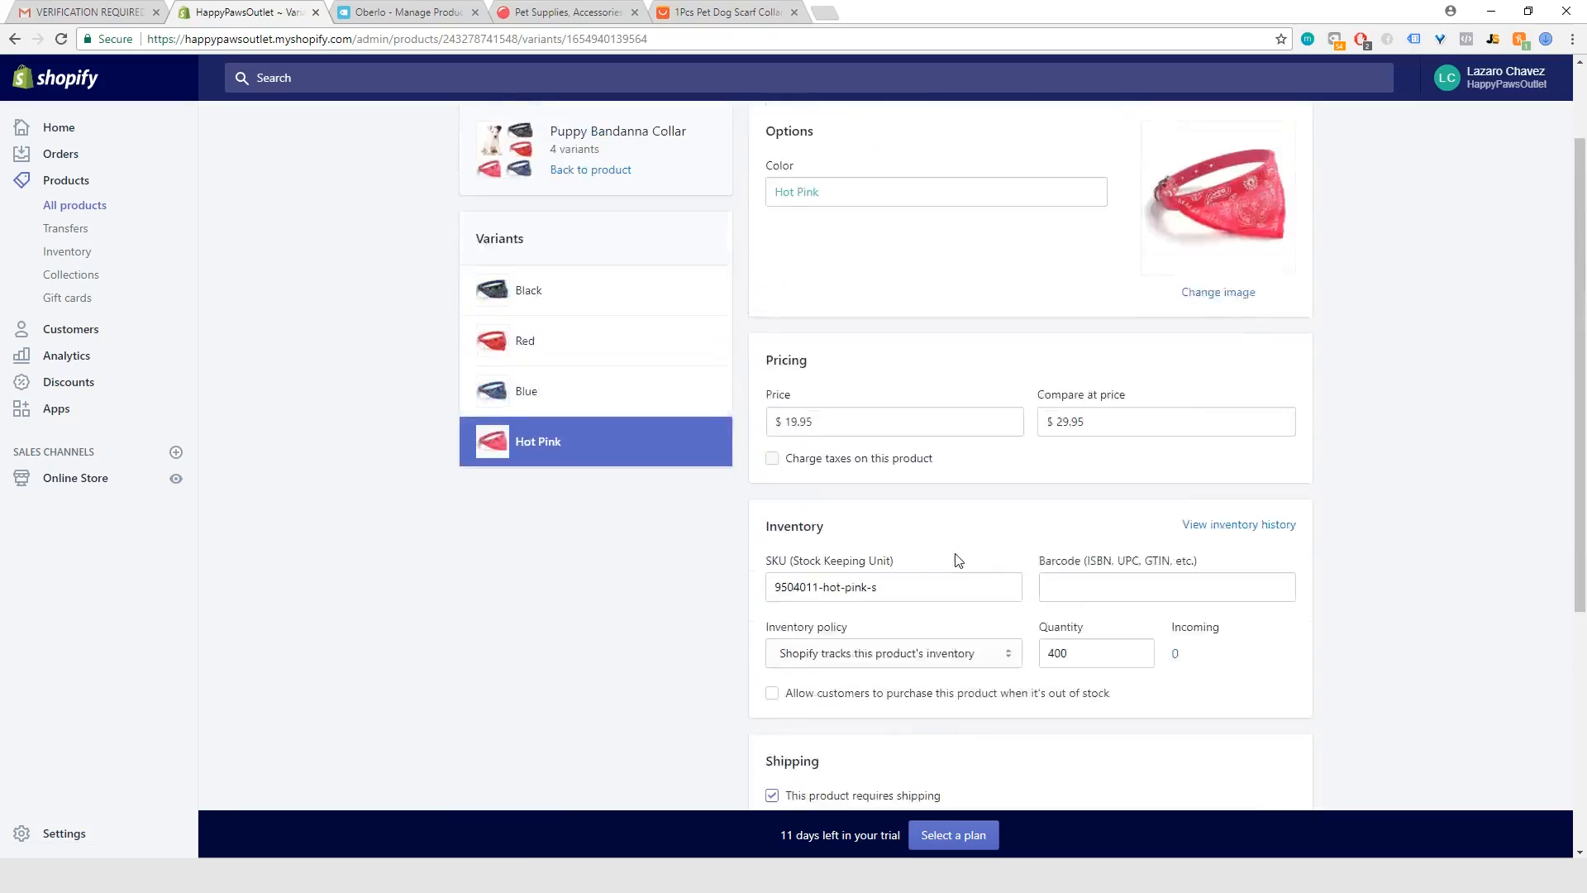
left_click(529, 133)
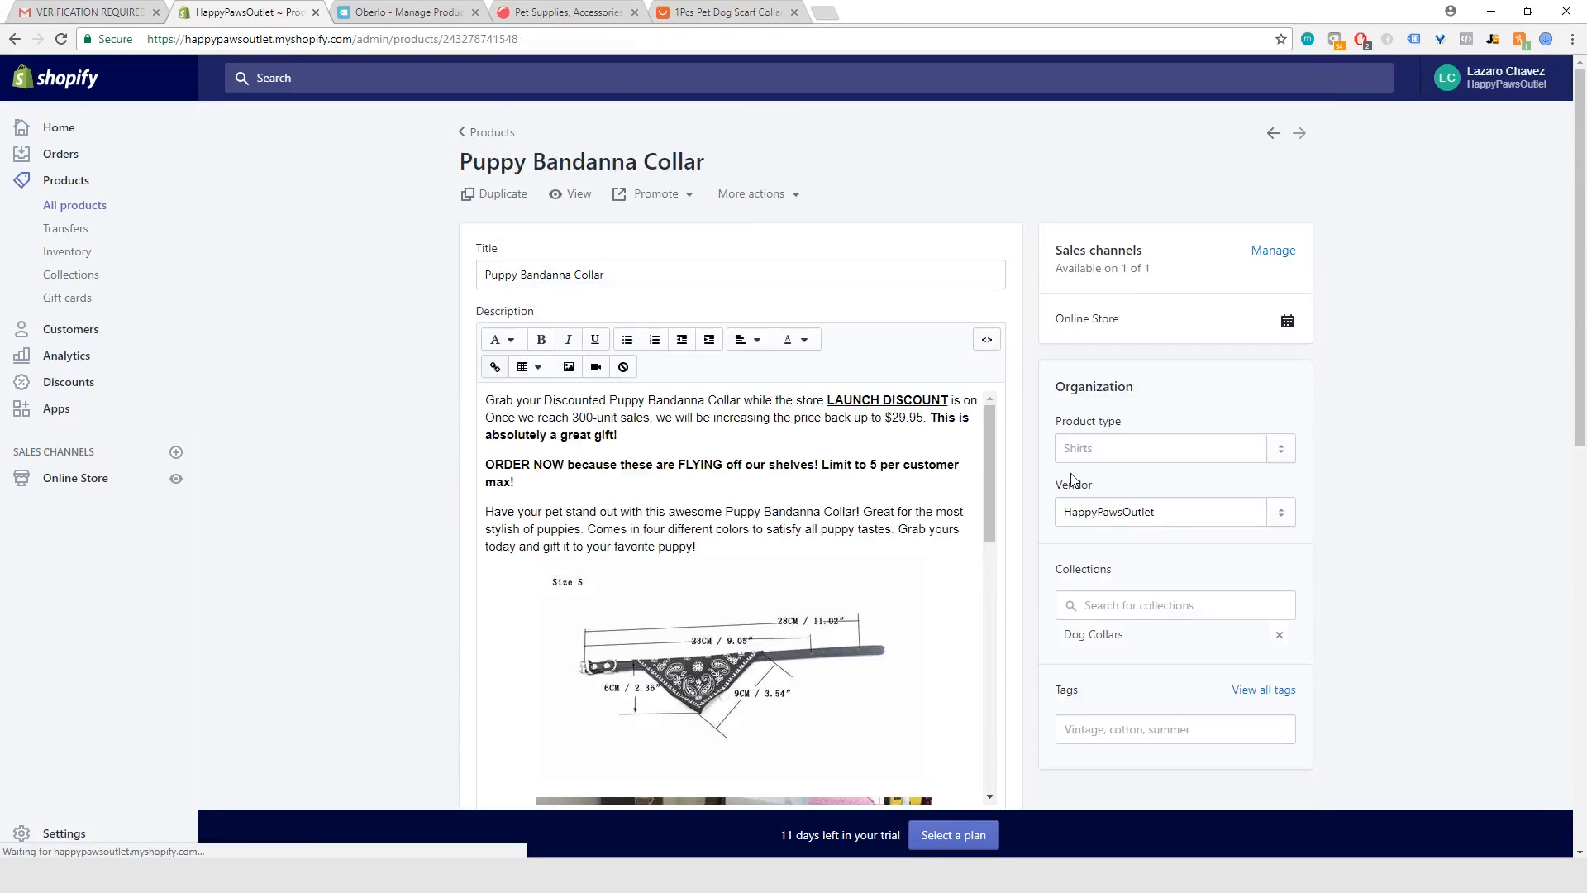
scroll(1017, 528, "down", 10)
scroll(866, 616, "down", 1)
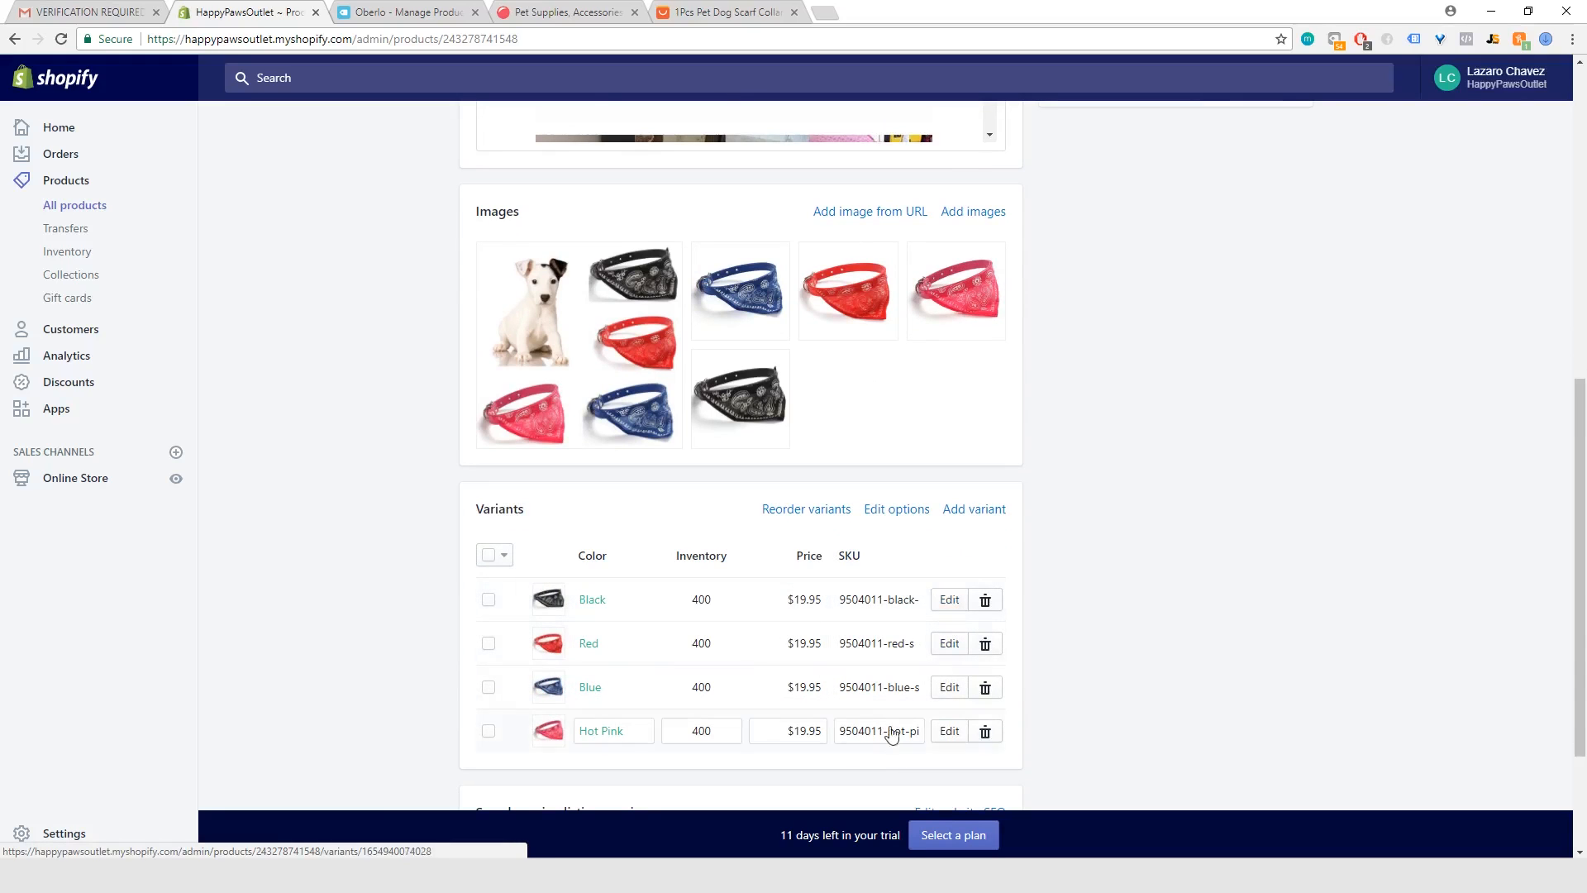
scroll(428, 406, "up", 1)
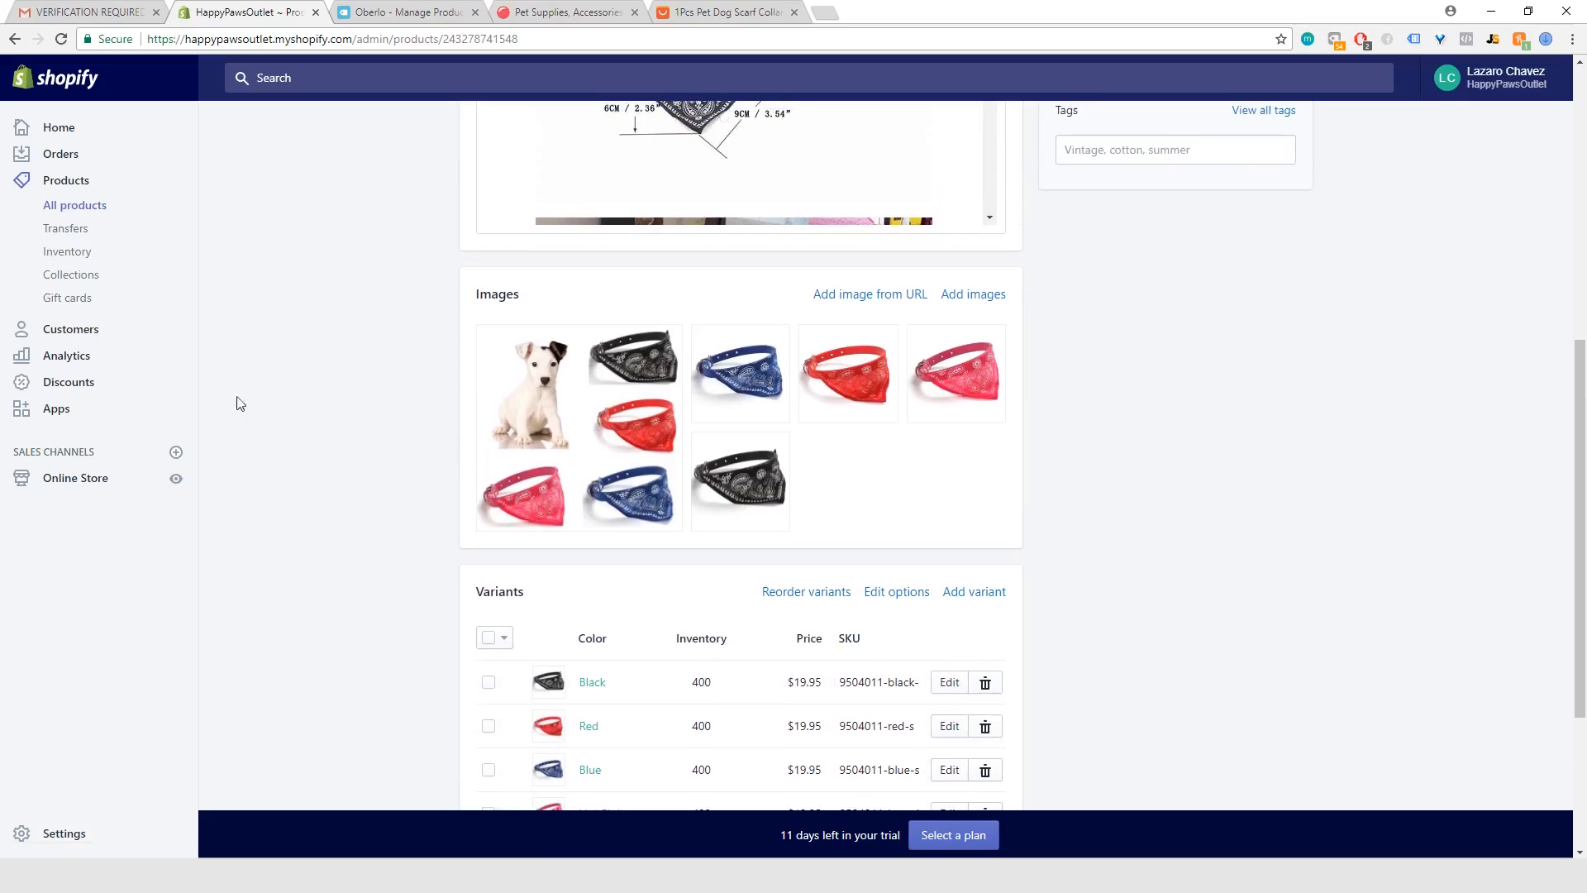
Step: Open the online store's Themes page and view the actions available for Ecomprofitacceleratortheme without choosing one
left_click(74, 482)
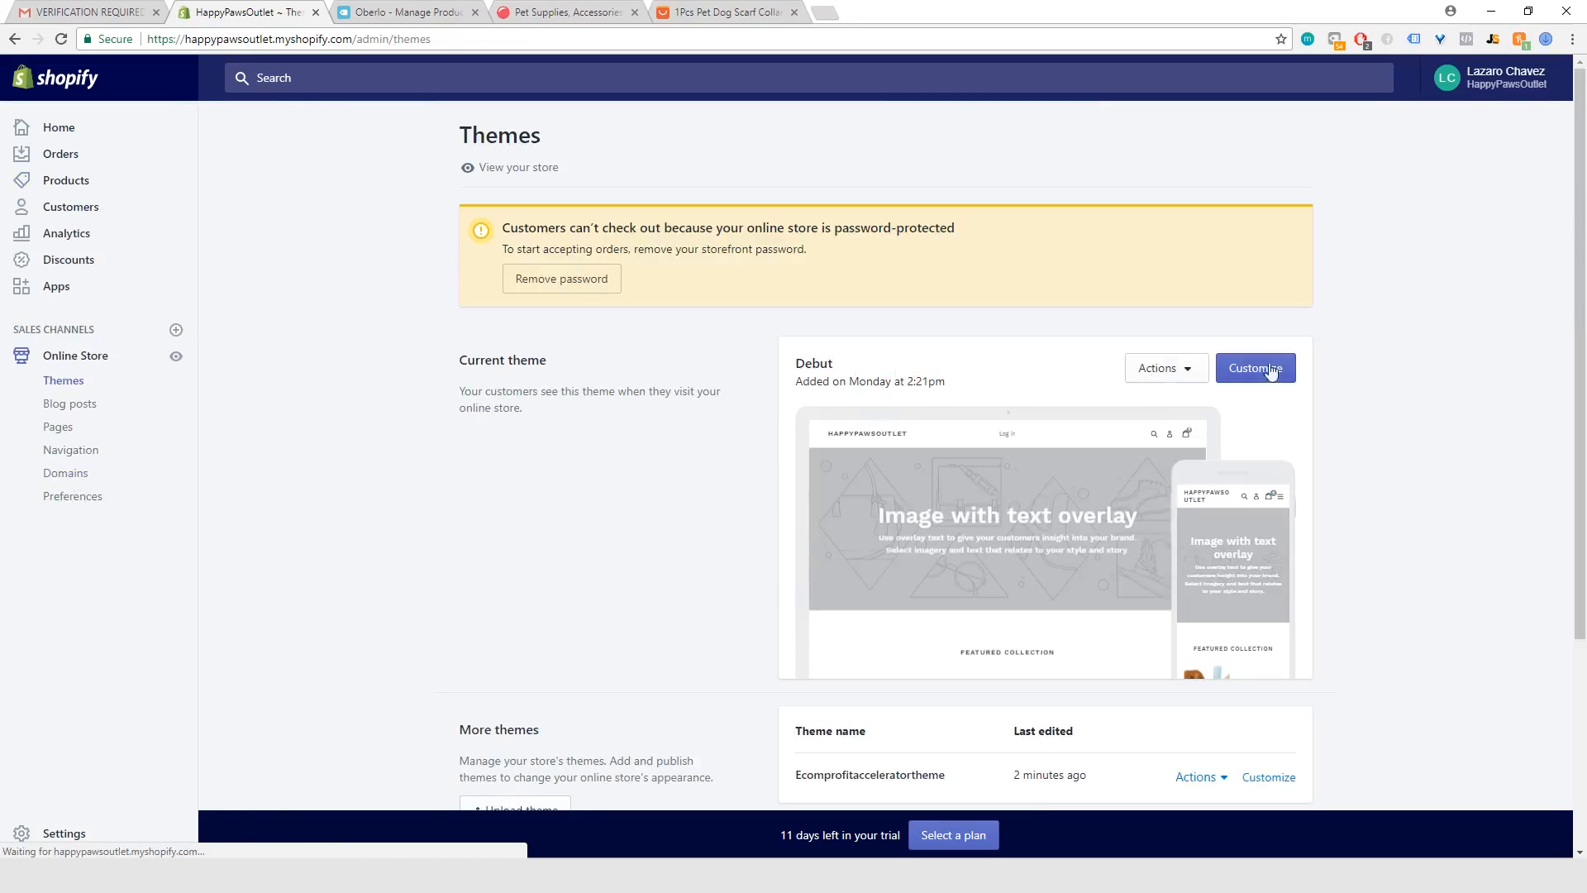
scroll(716, 578, "down", 4)
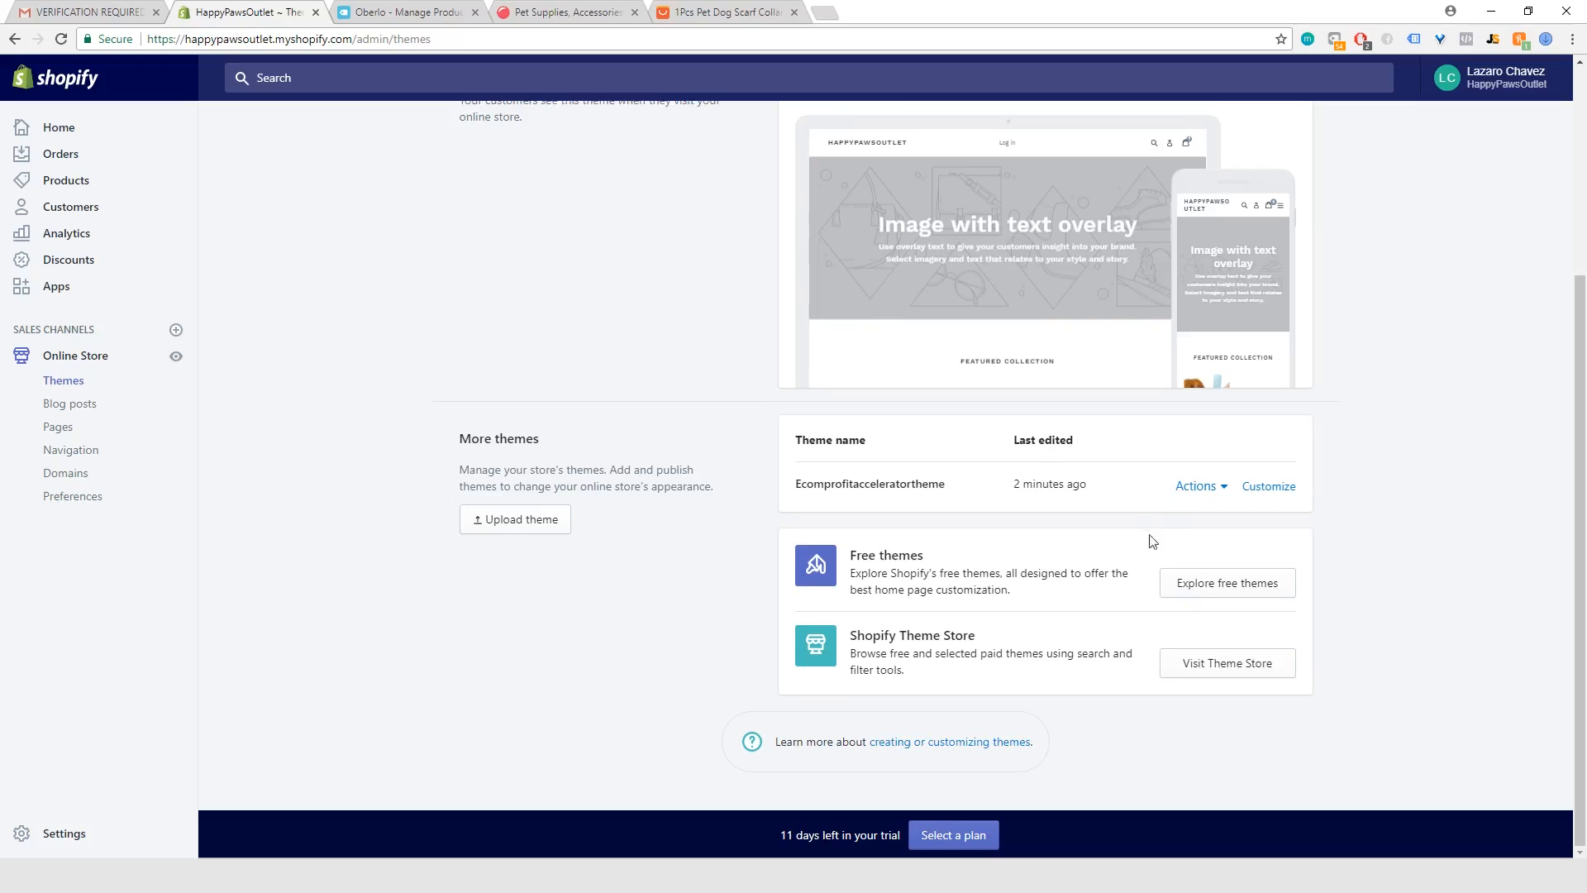
left_click(1196, 494)
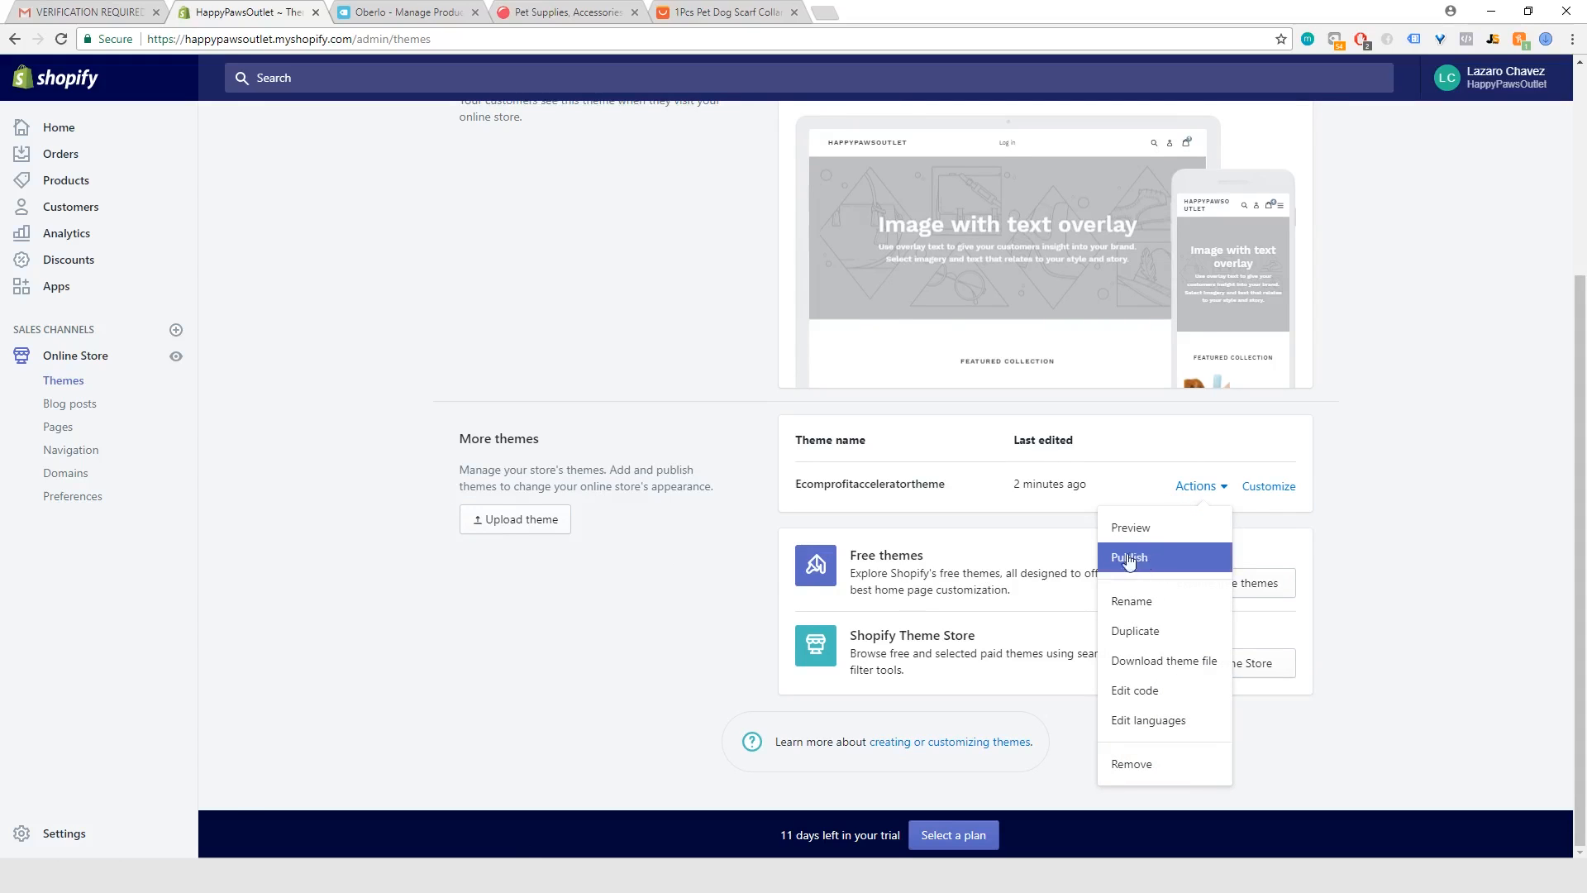
scroll(962, 343, "up", 2)
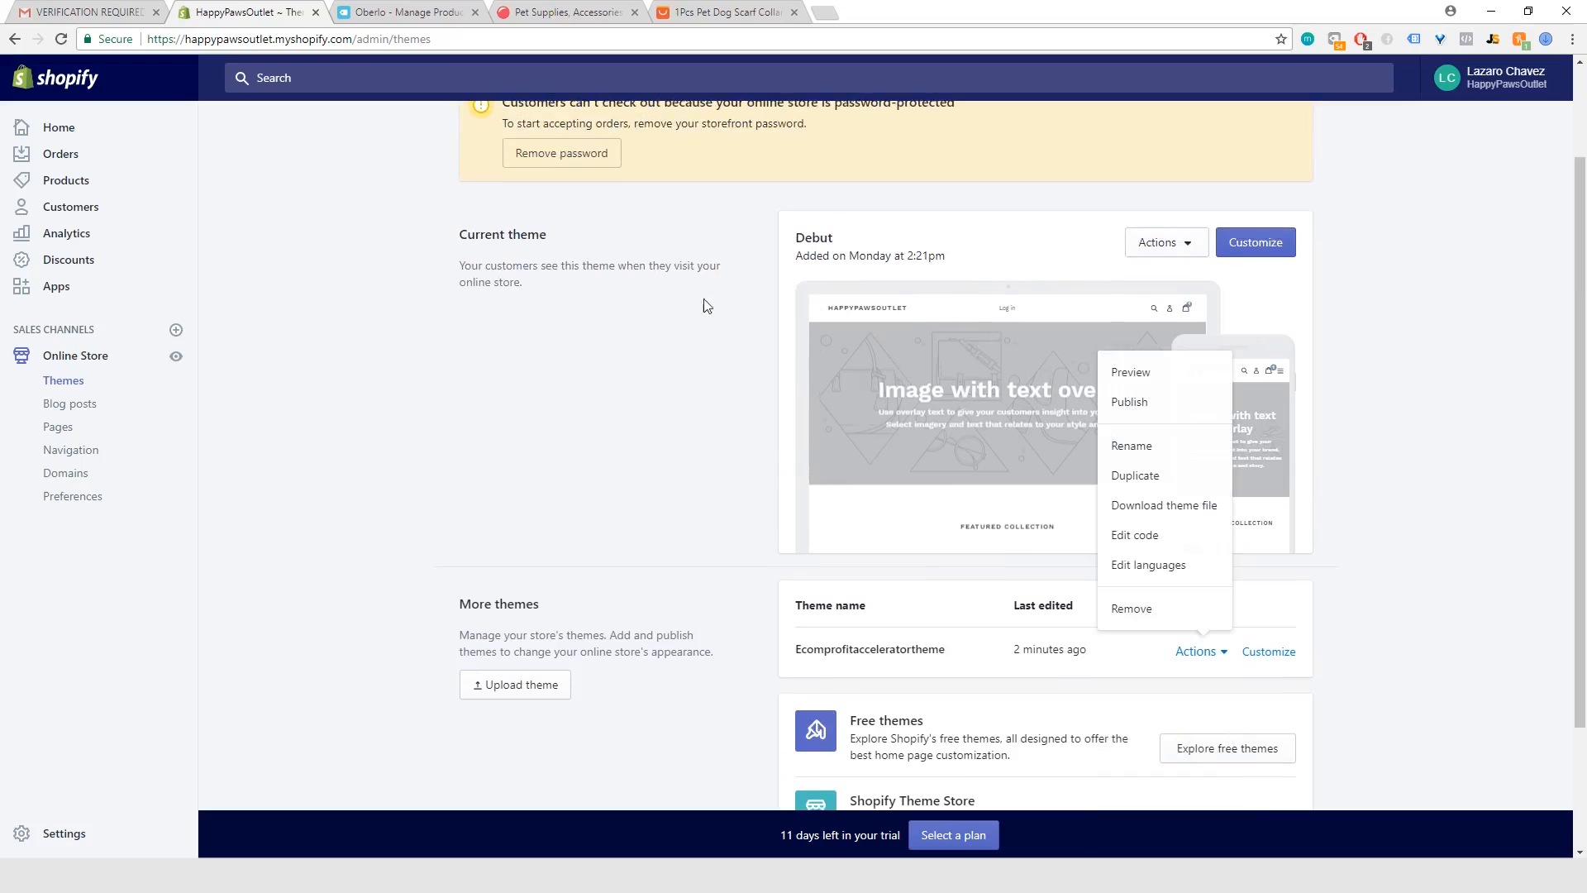
left_click(680, 380)
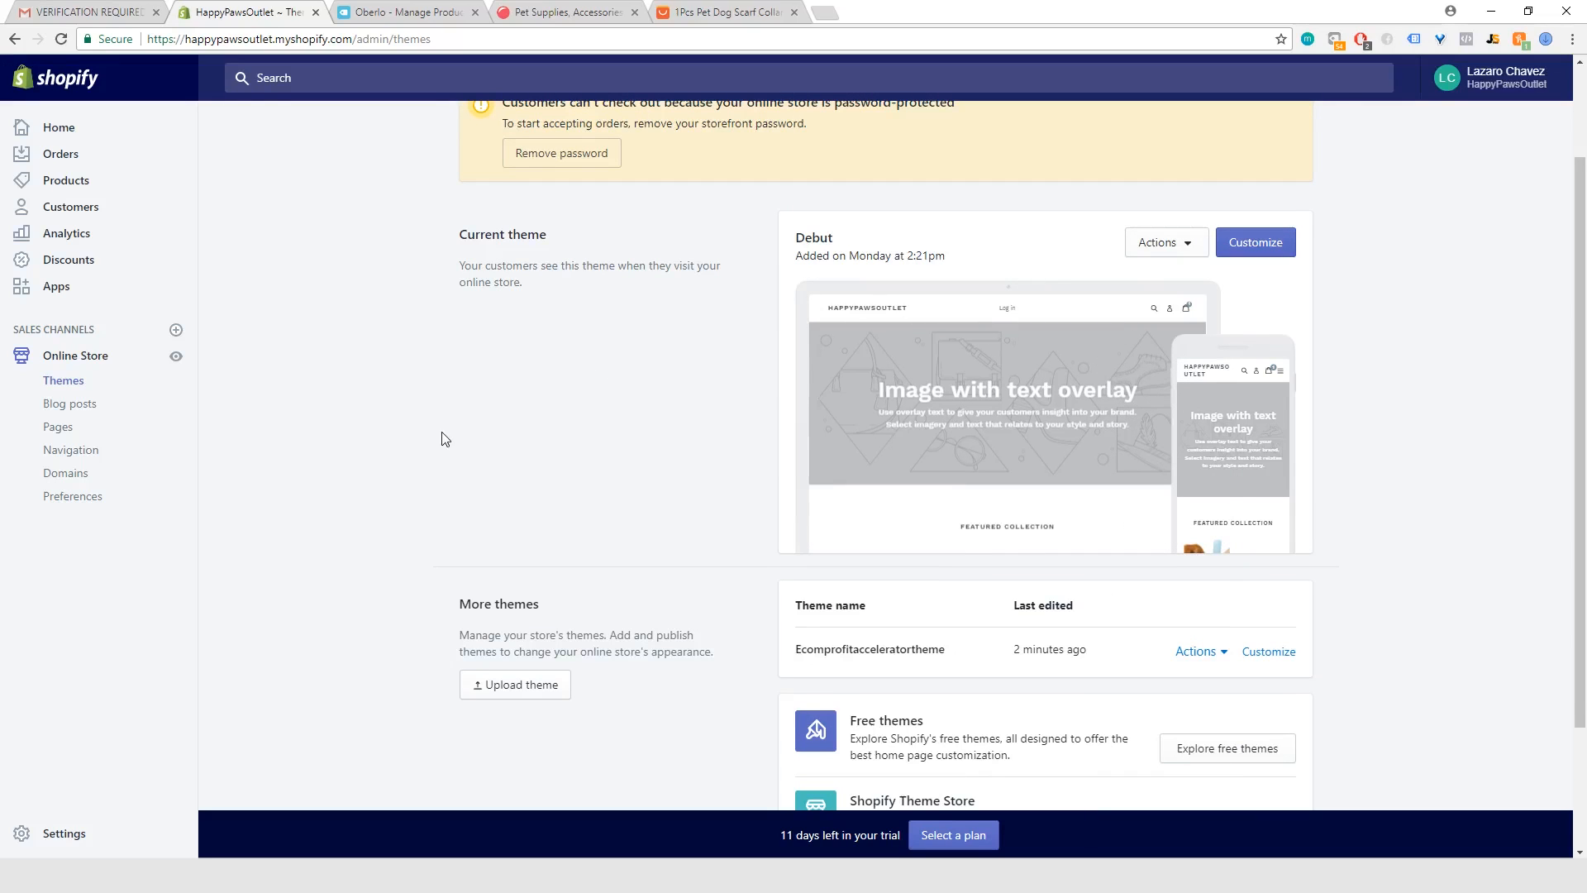
scroll(442, 438, "up", 2)
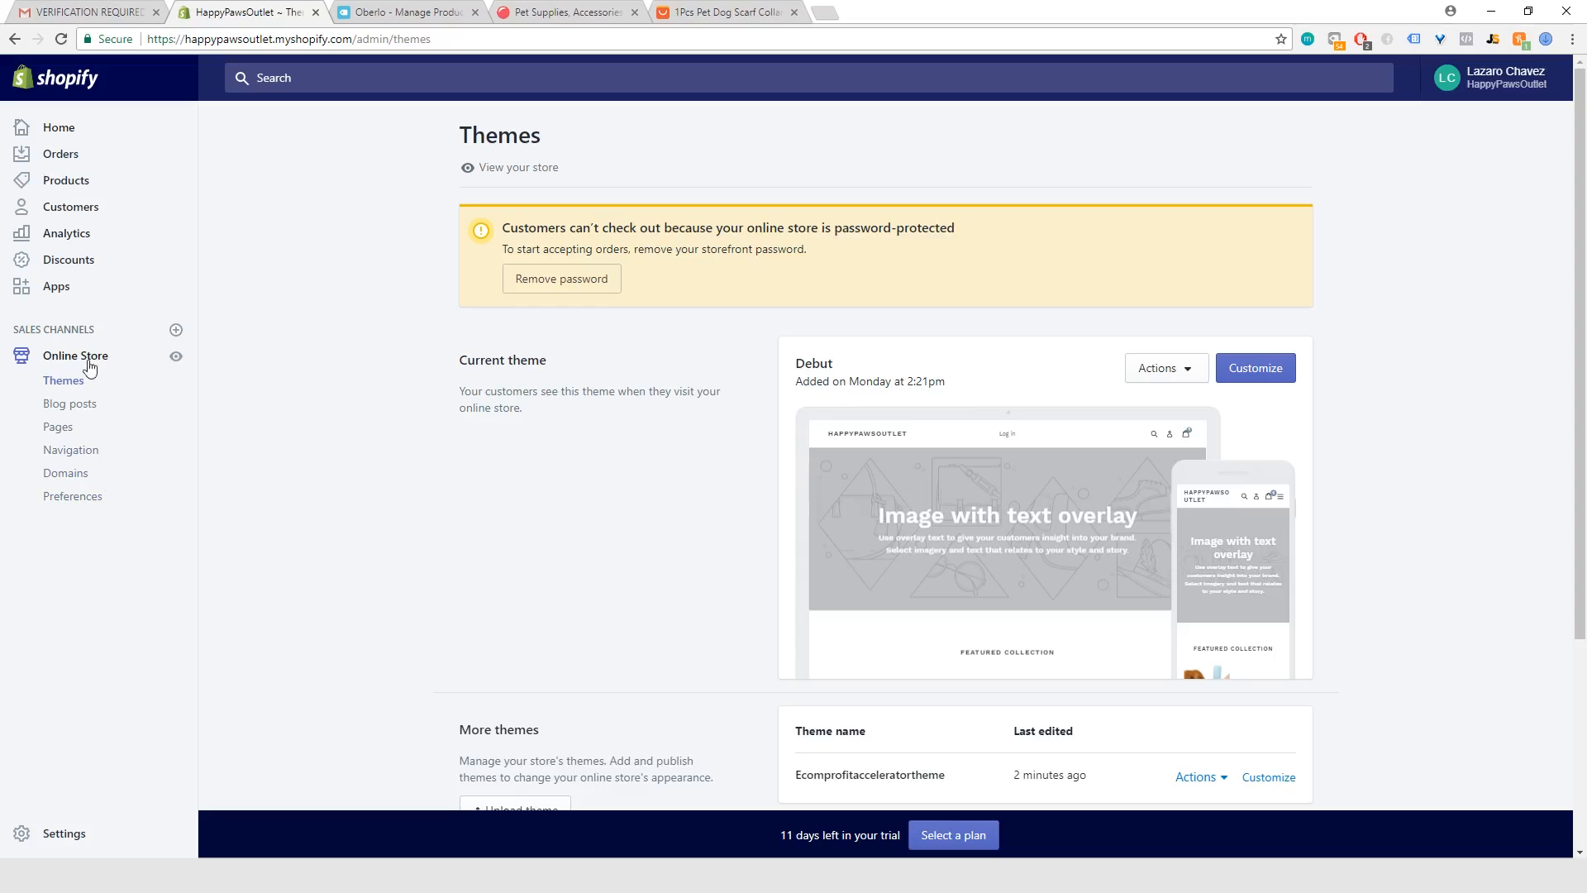
Step: Open the plan selection page from the store's Home page and compare the plans' prices, credit card rates, staff accounts and shipping discounts
left_click(69, 133)
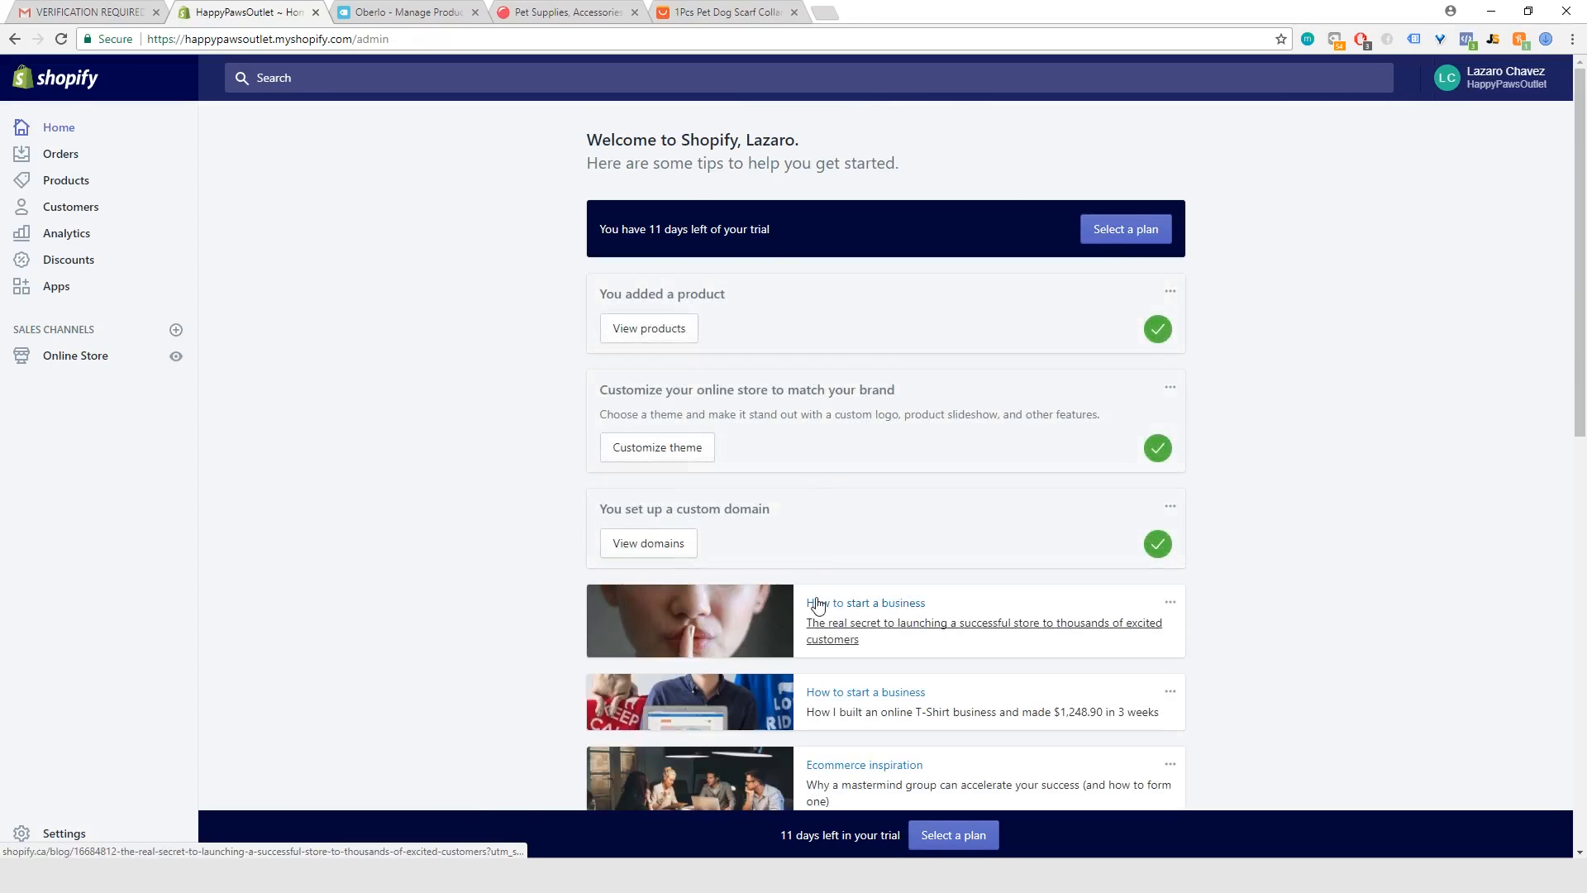
scroll(424, 534, "down", 1)
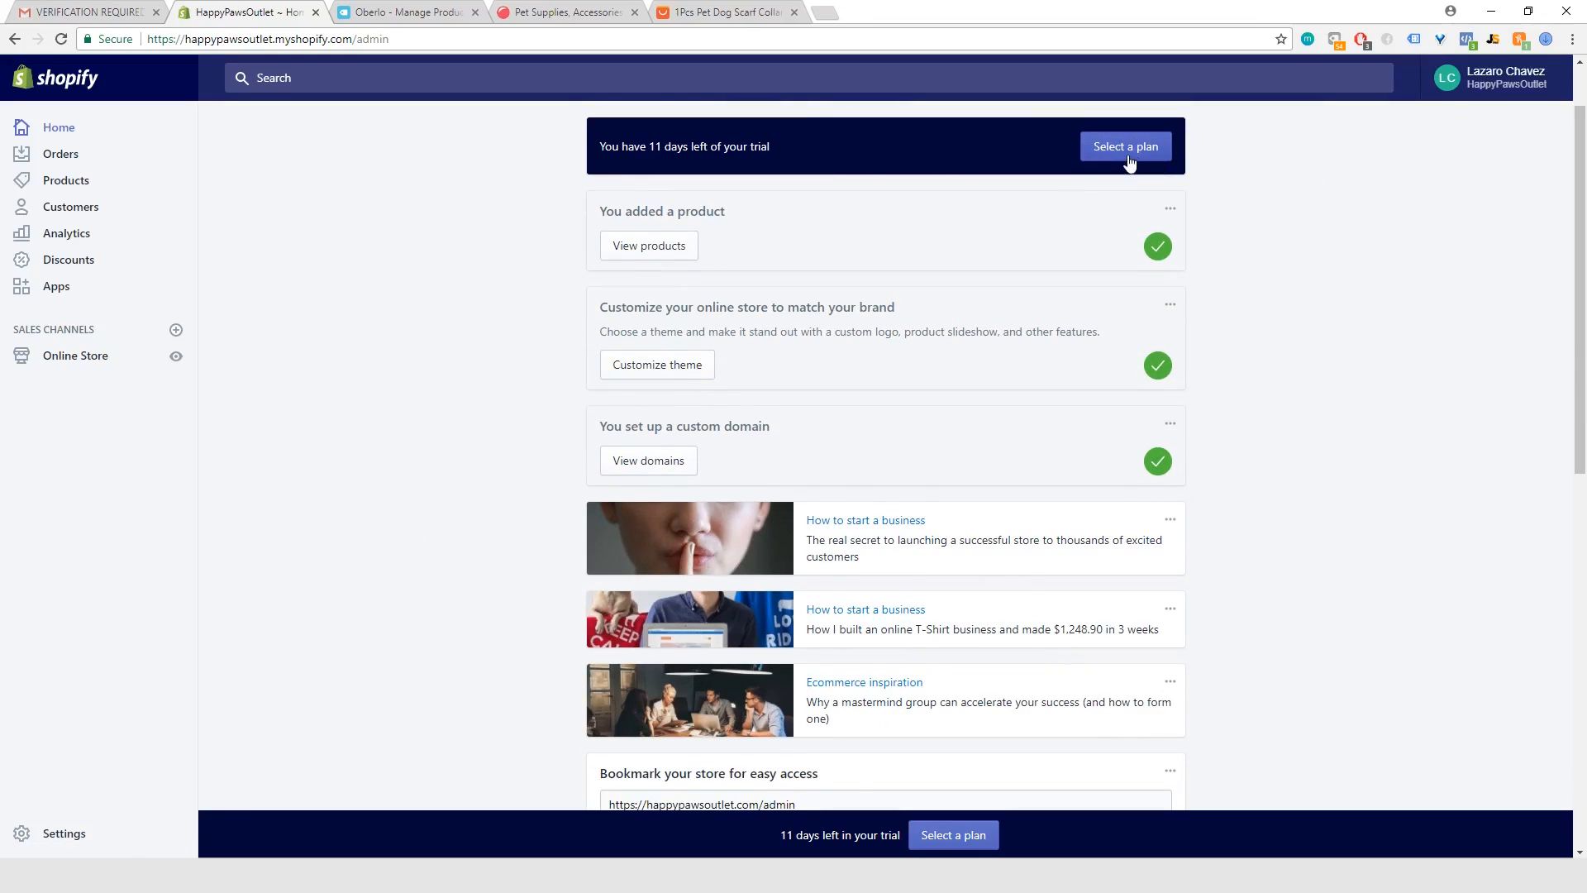
left_click(1100, 154)
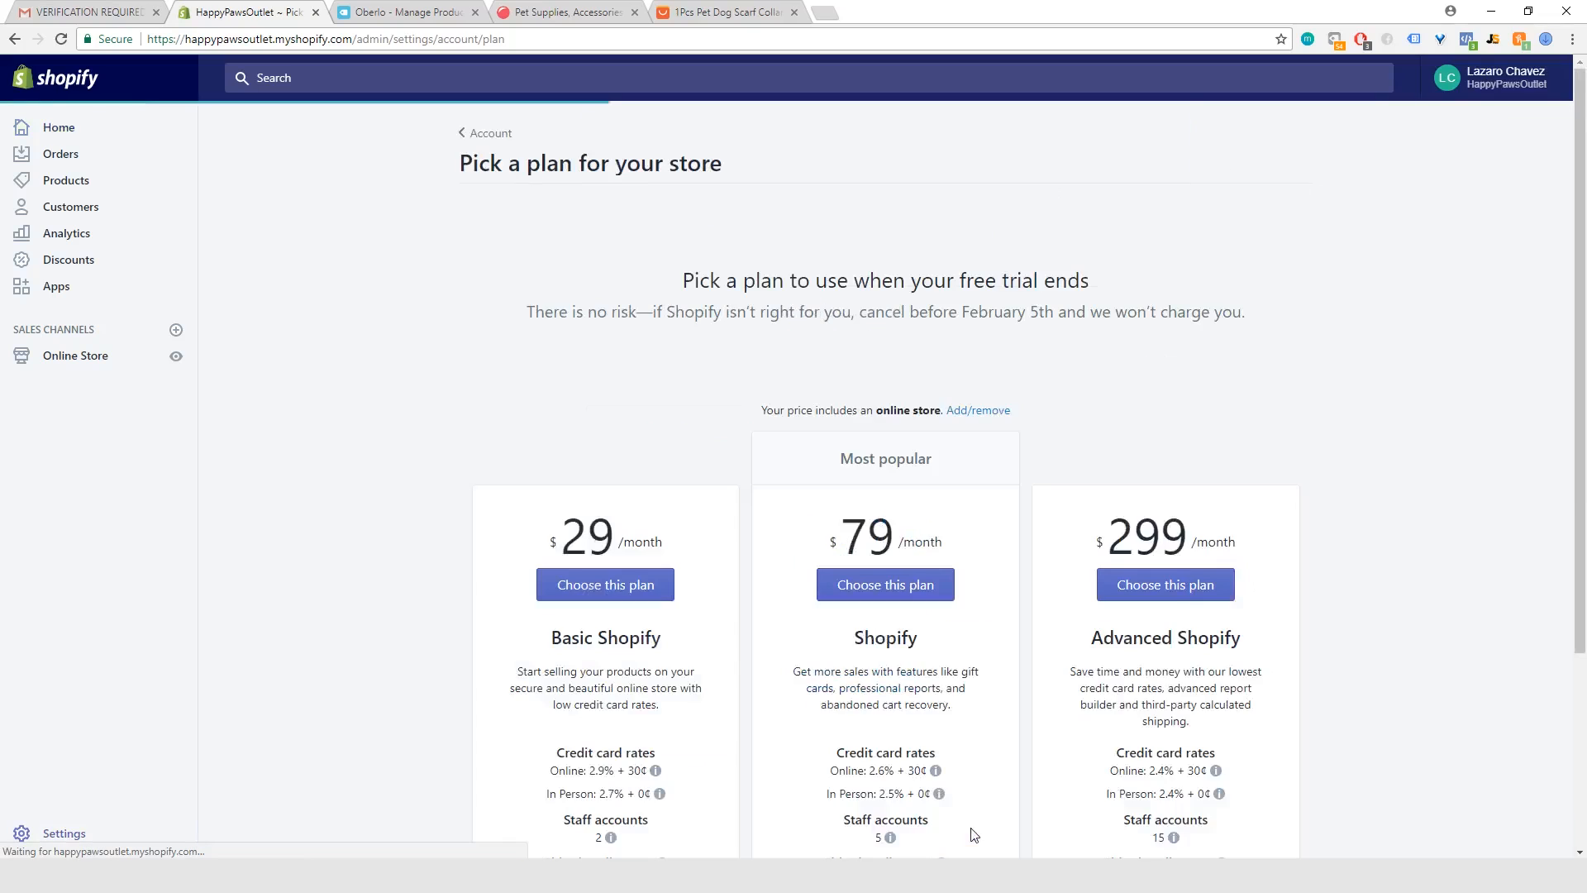
scroll(839, 517, "down", 3)
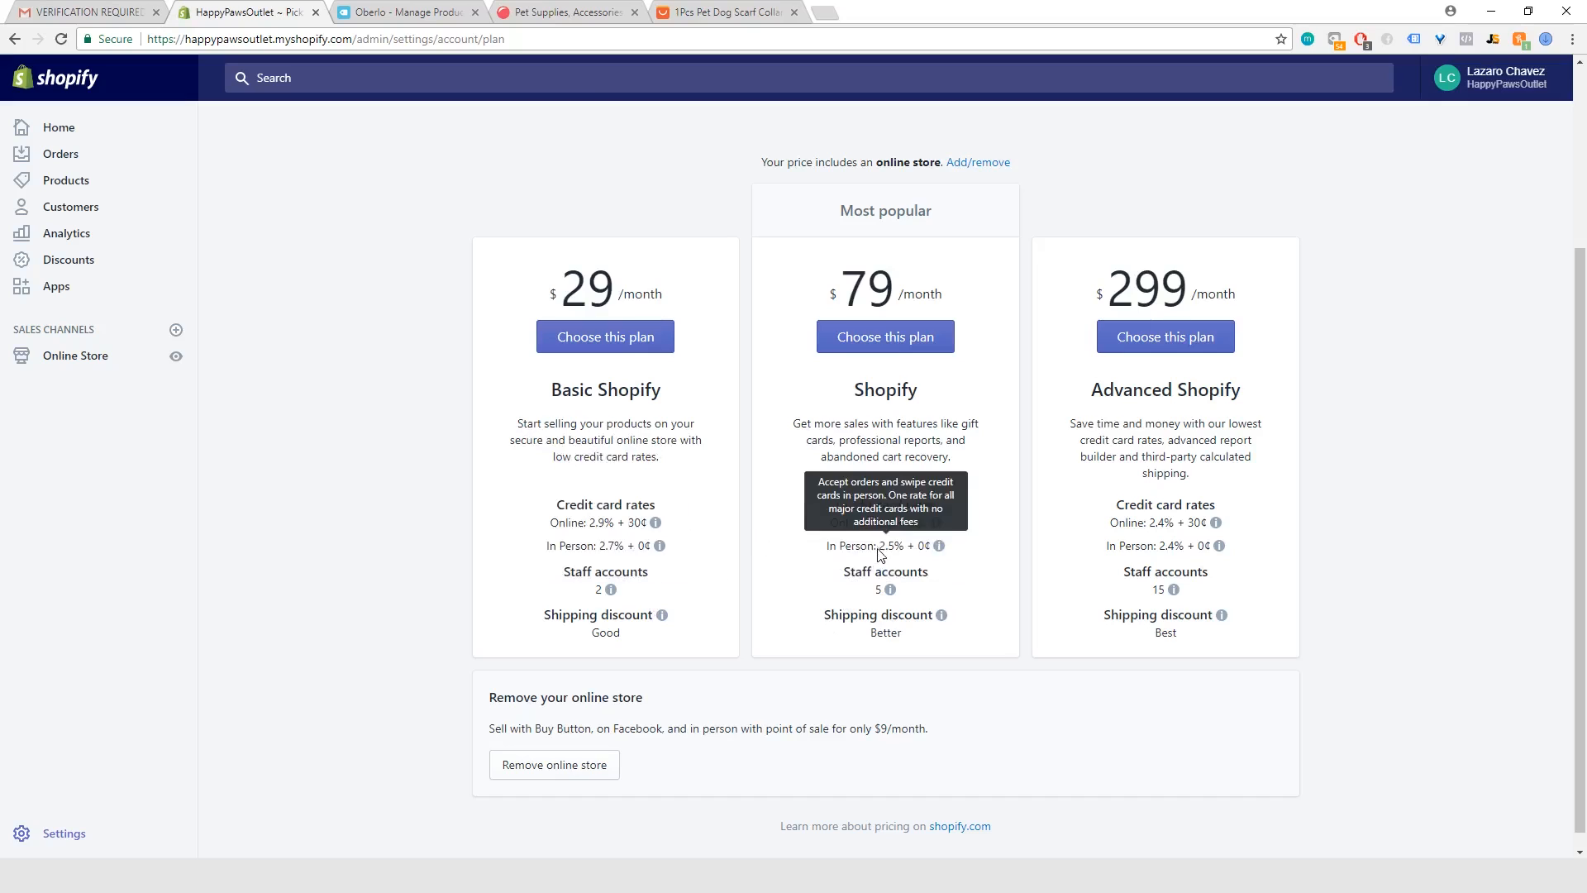
mouse_move(918, 531)
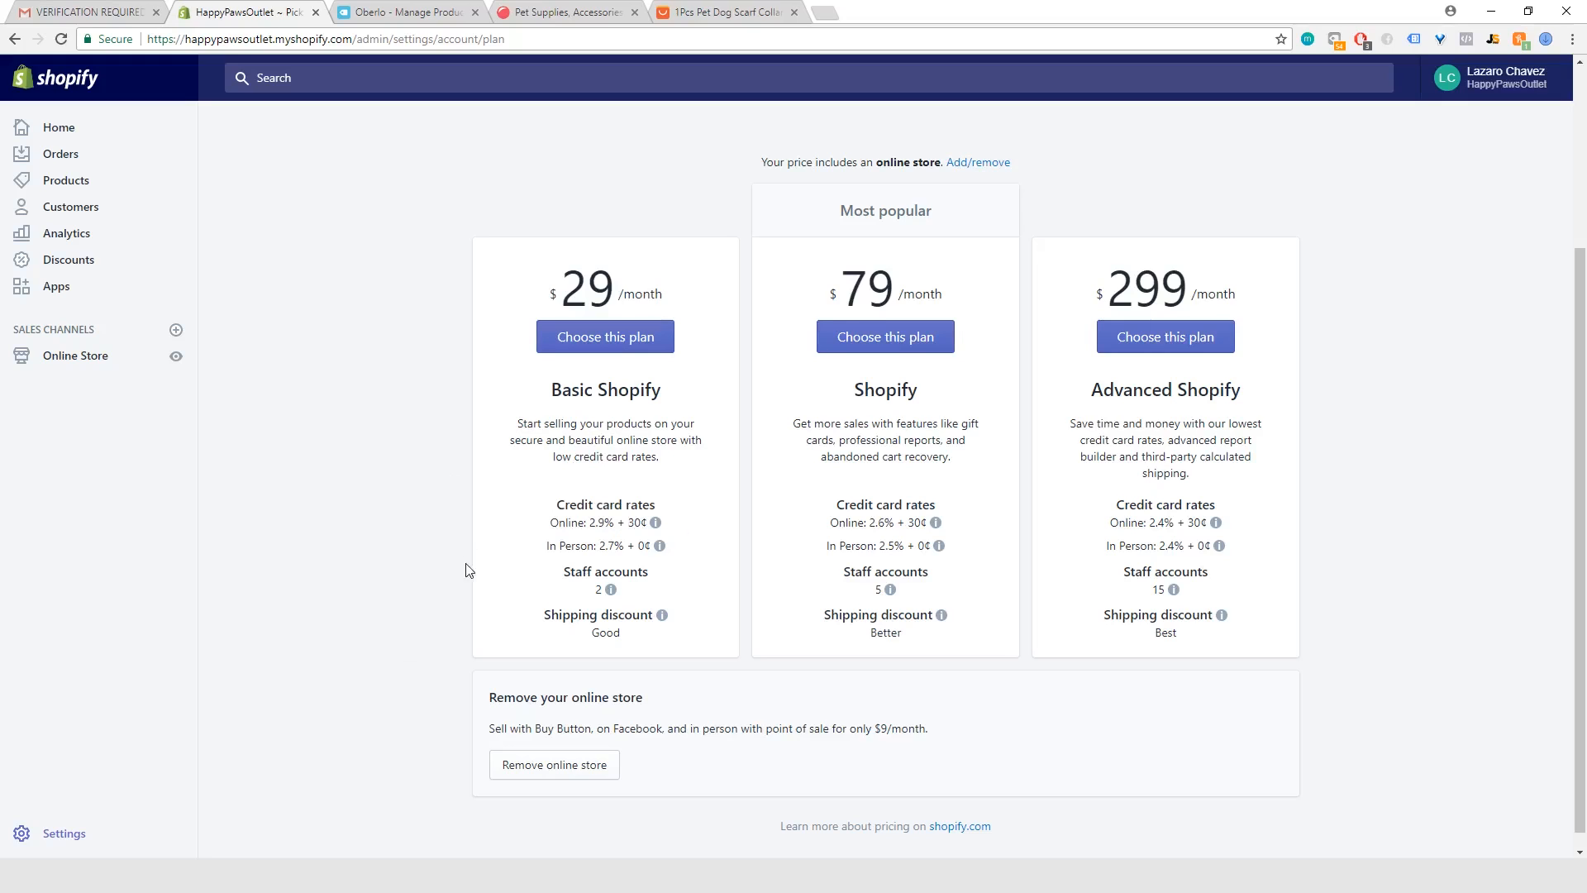
scroll(331, 531, "up", 2)
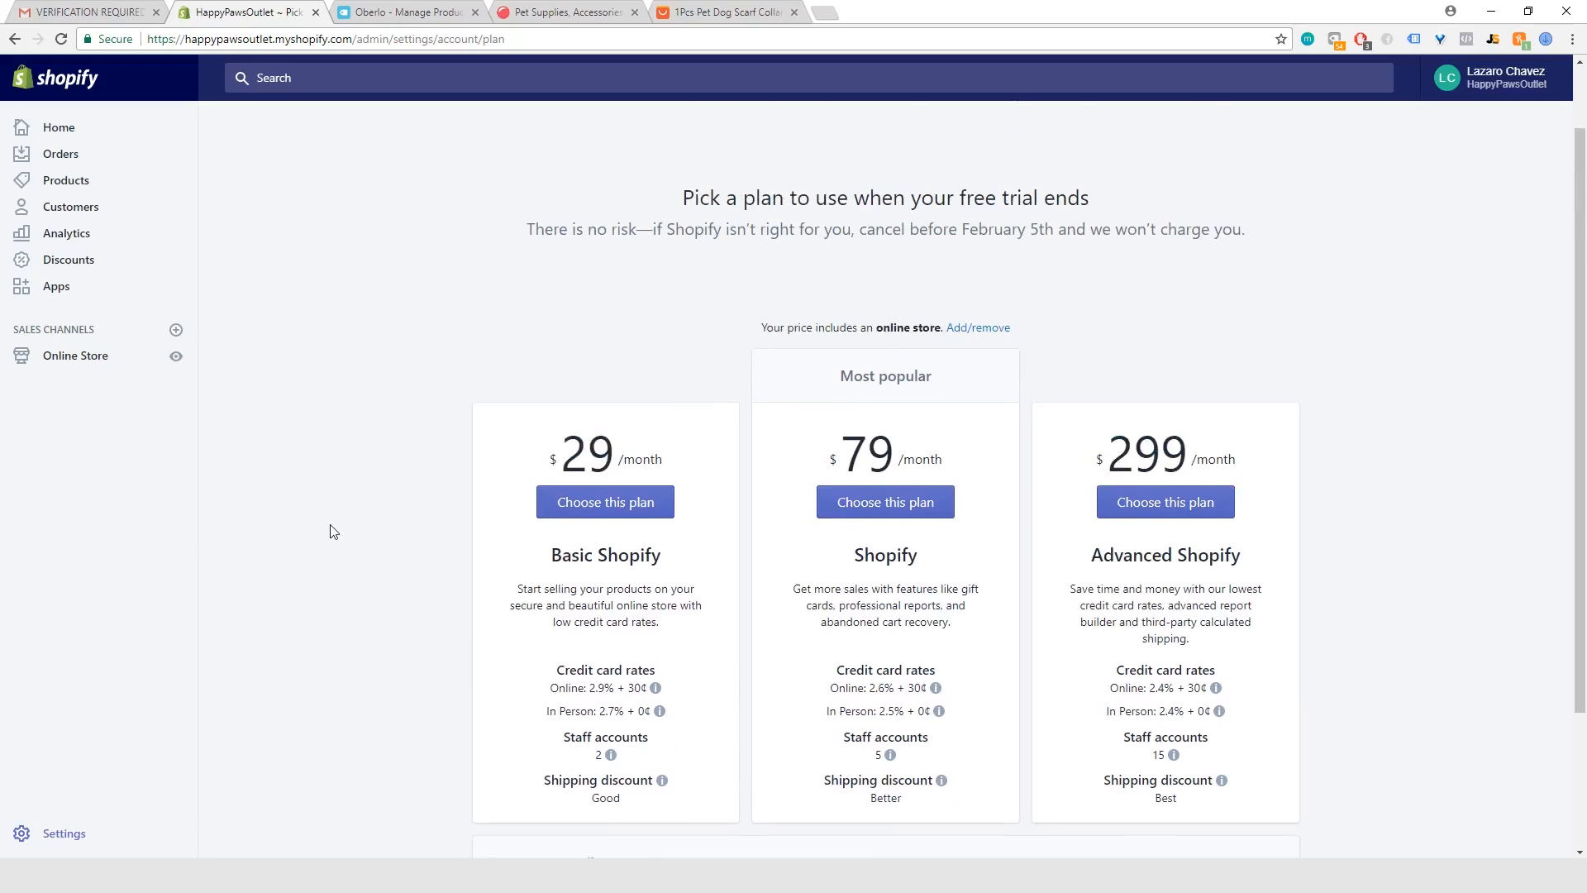